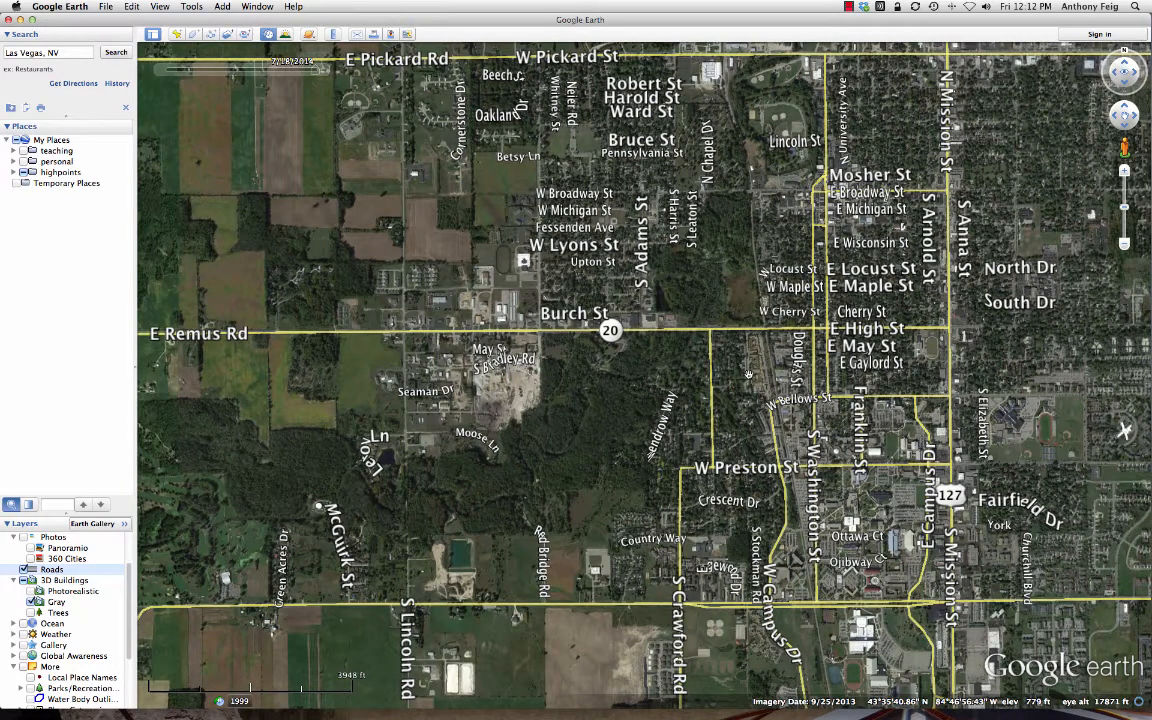
# Step: Close the historical imagery time slider
pyautogui.moveTo(275, 60)
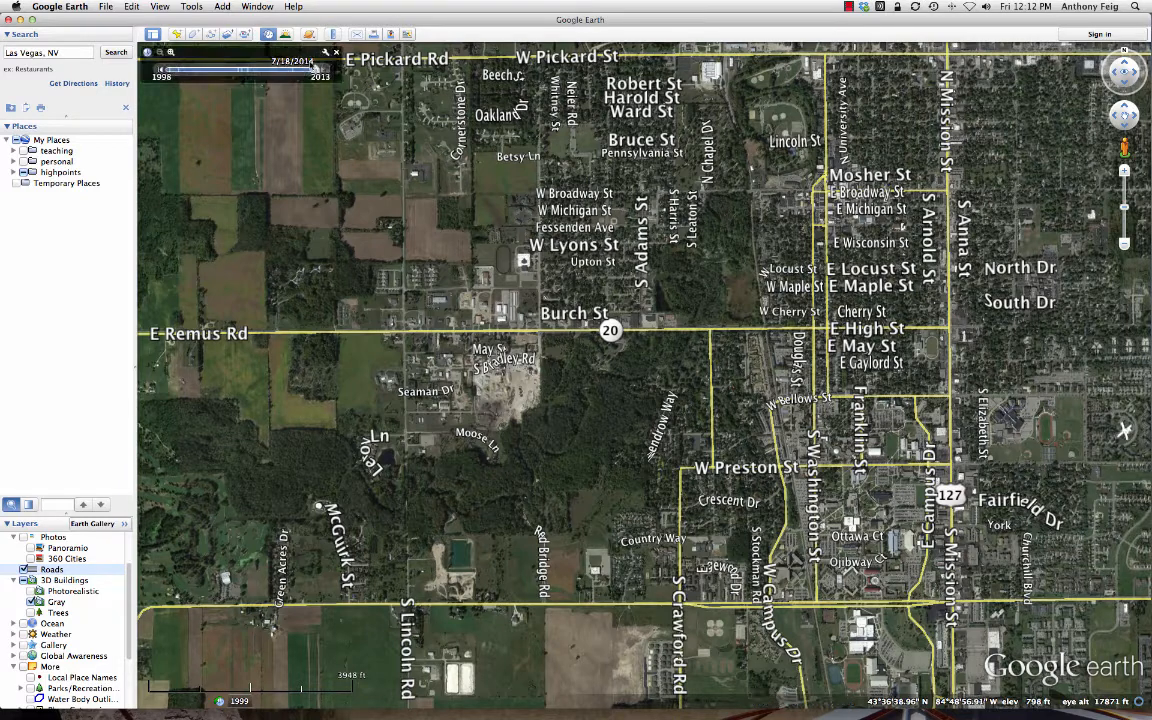
pyautogui.click(336, 53)
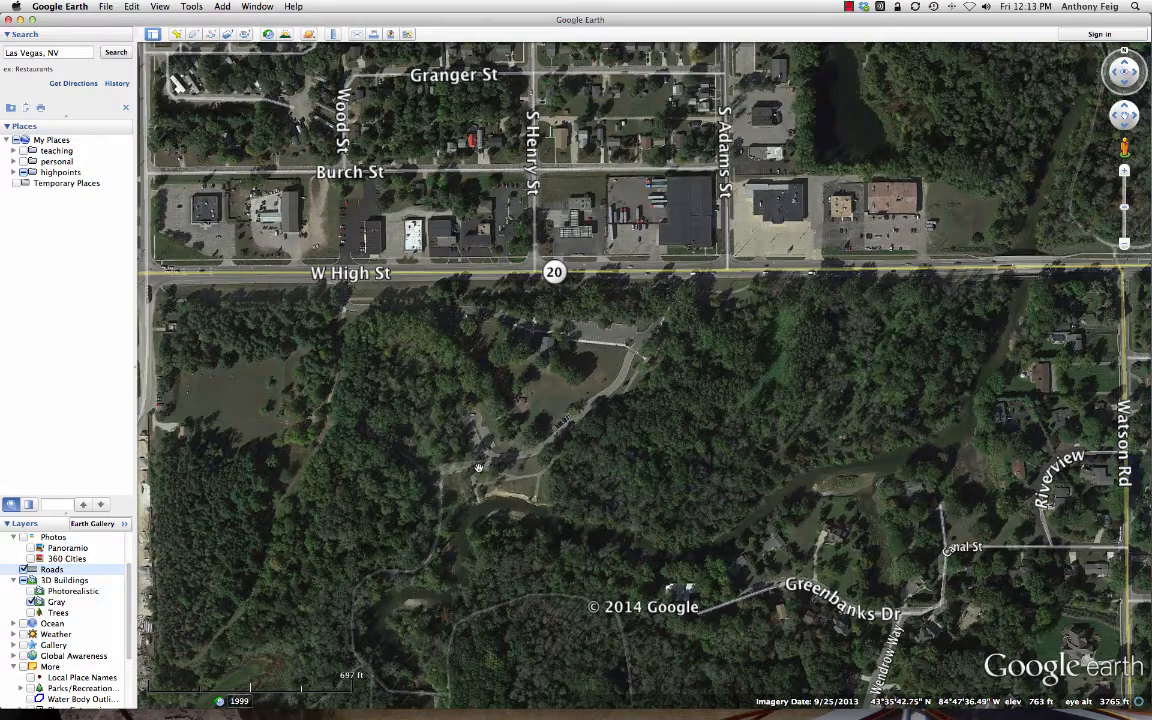
# Step: Turn on the Photos layer, view the riverbank photo in the park south of W High St, and turn the layer off again
pyautogui.scroll(3, 479, 468)
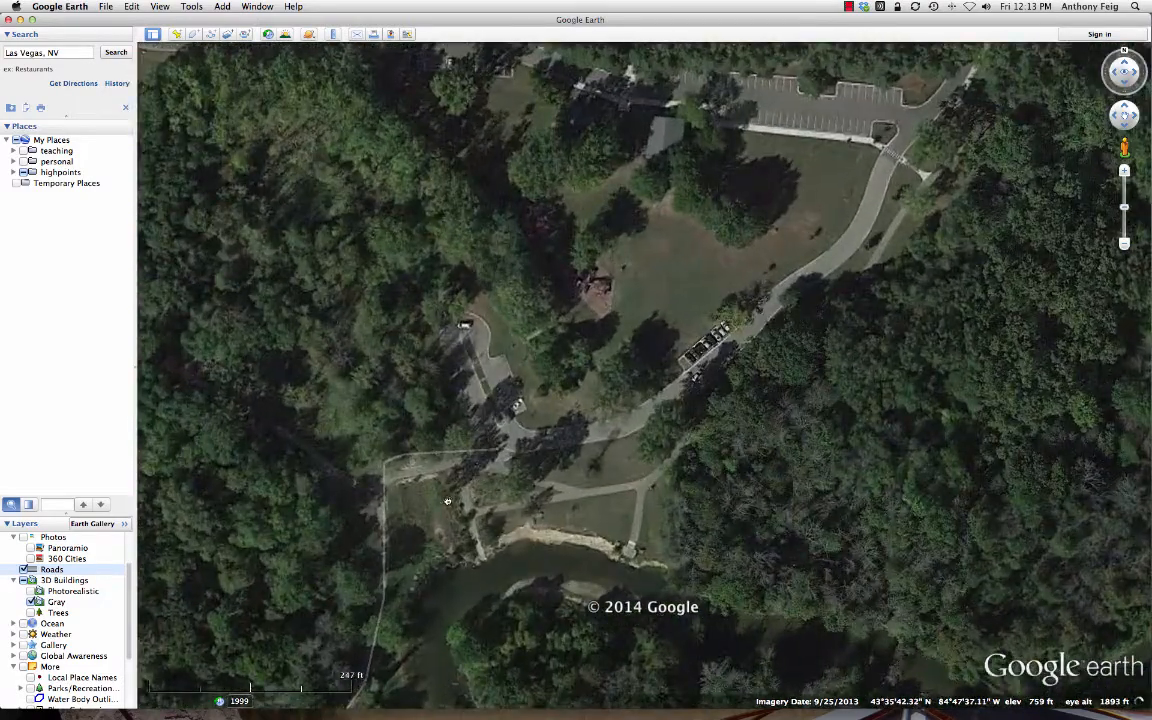
pyautogui.moveTo(447, 500); pyautogui.dragTo(507, 390)
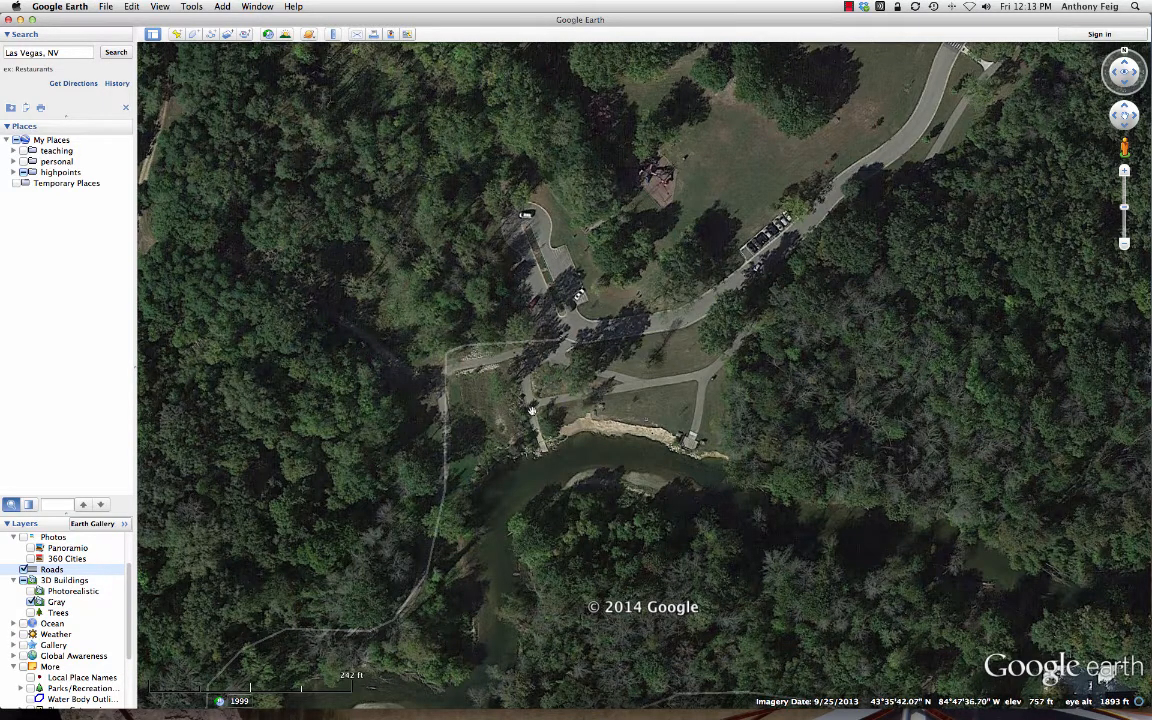
pyautogui.click(24, 537)
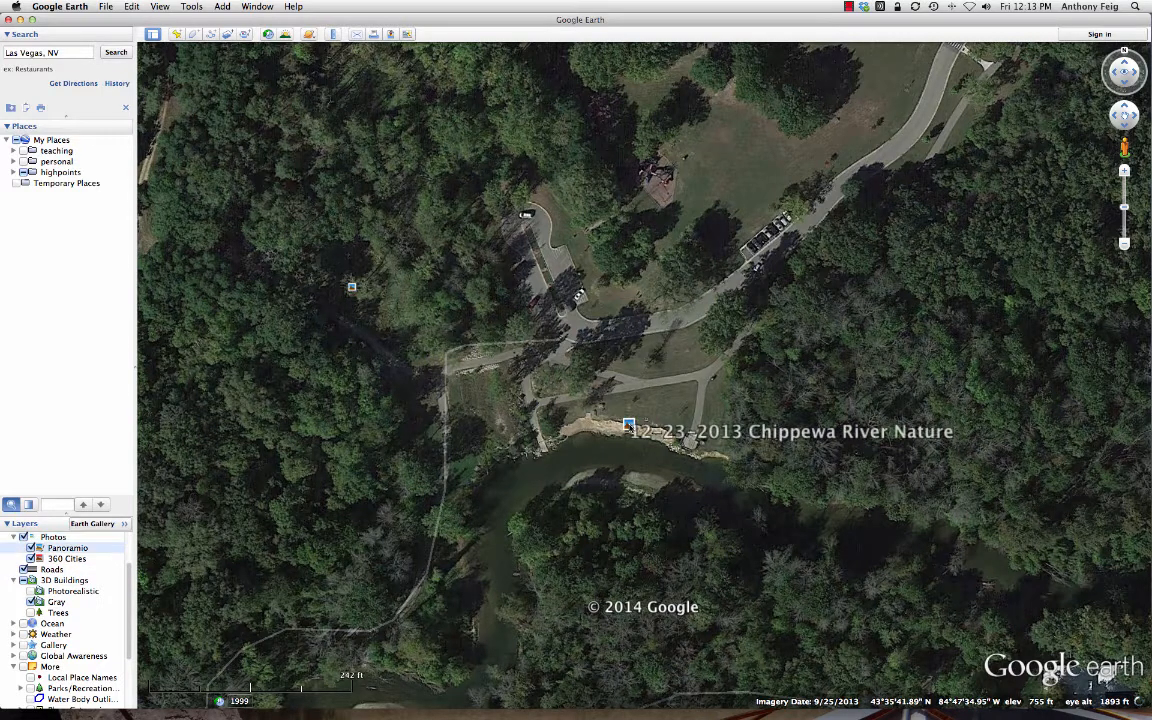
pyautogui.click(628, 426)
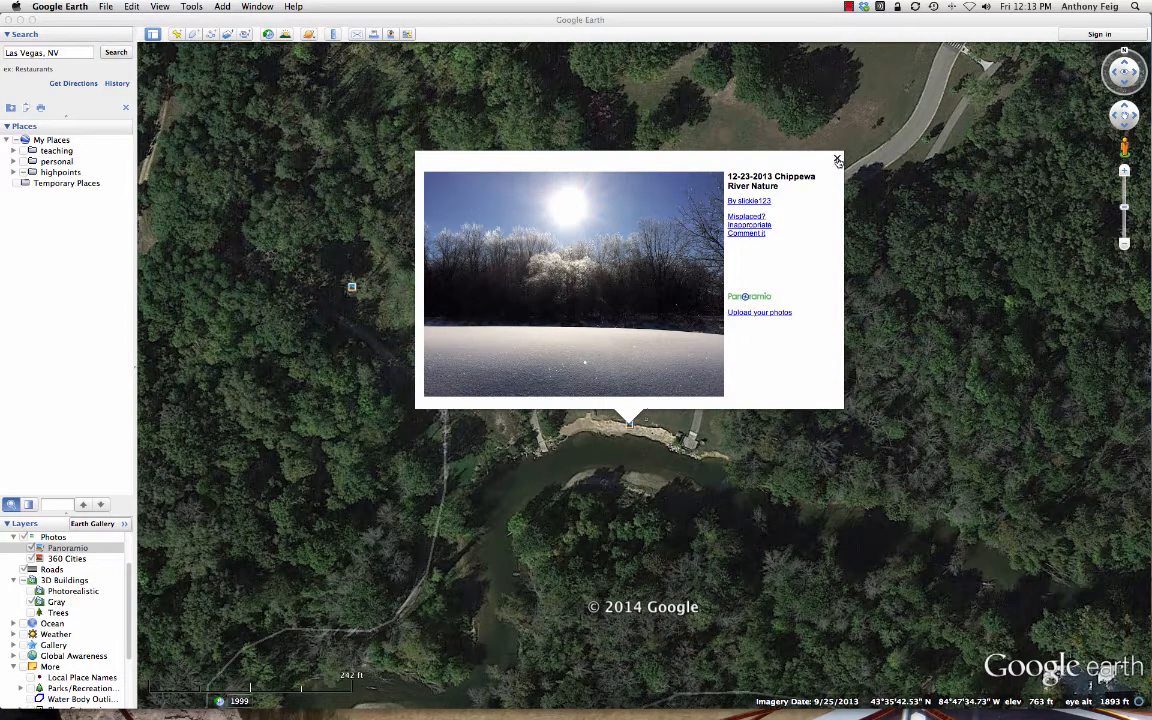
pyautogui.click(837, 160)
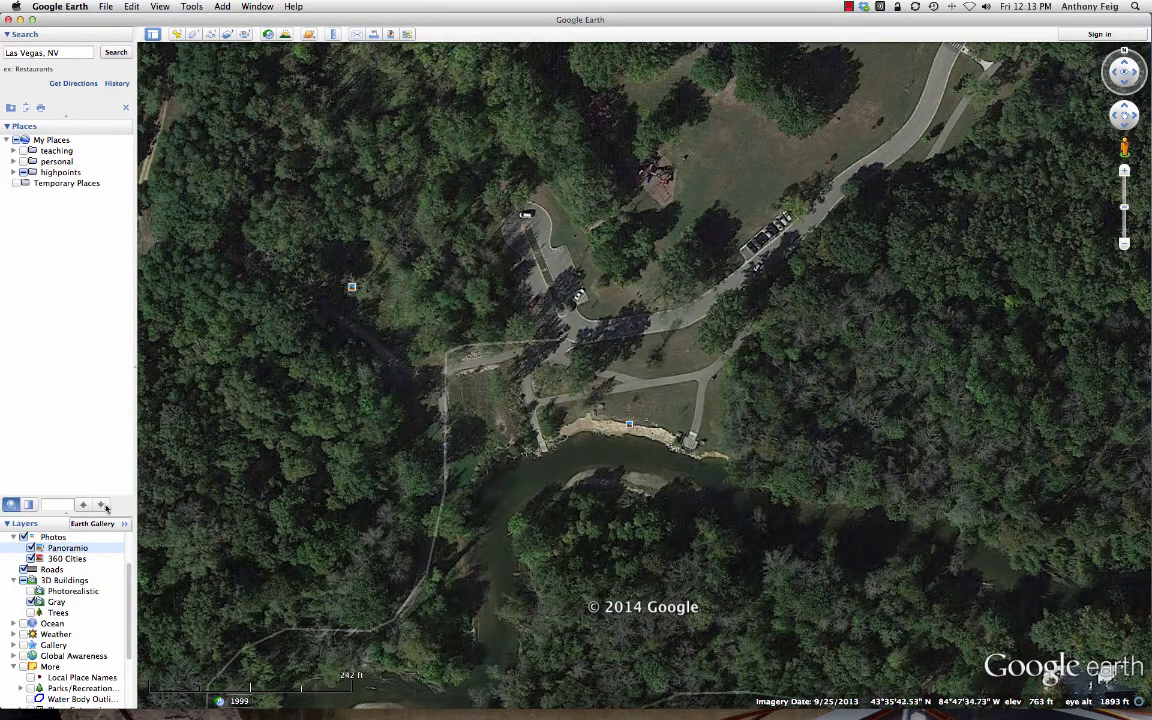
pyautogui.click(24, 538)
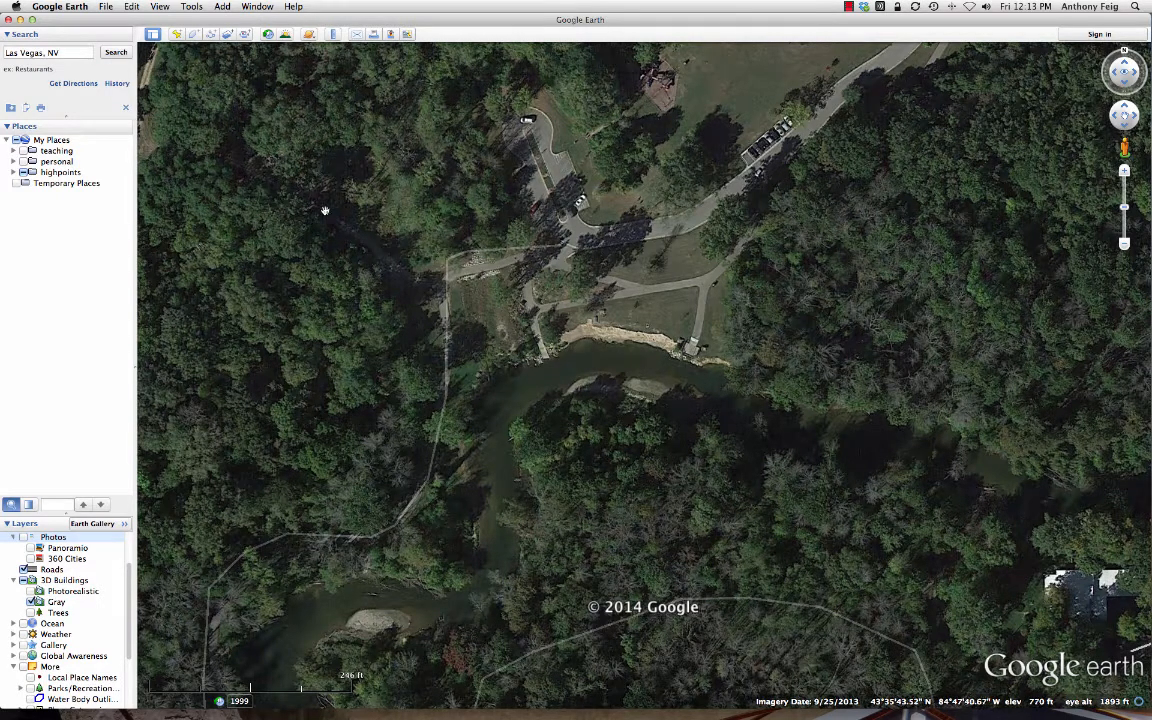
# Step: Add a placemark named Tubing Start at the river's edge, where the short park path meets the water near the sandy bank
pyautogui.click(178, 34)
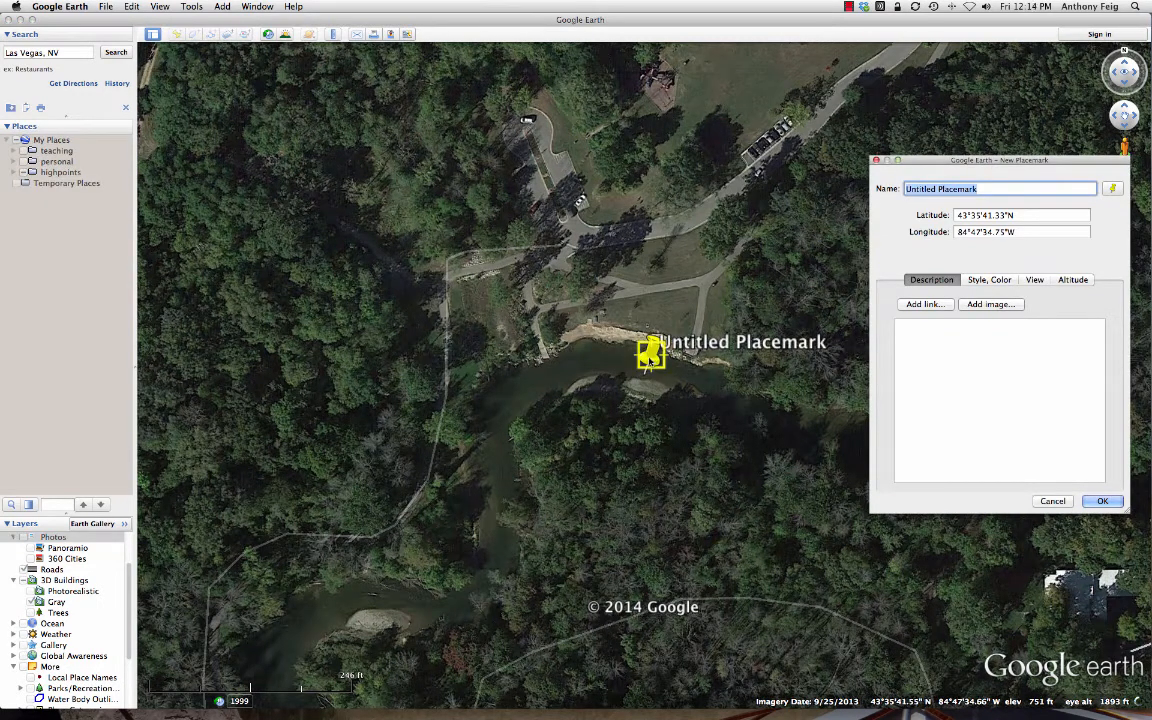
pyautogui.moveTo(642, 372); pyautogui.dragTo(563, 384)
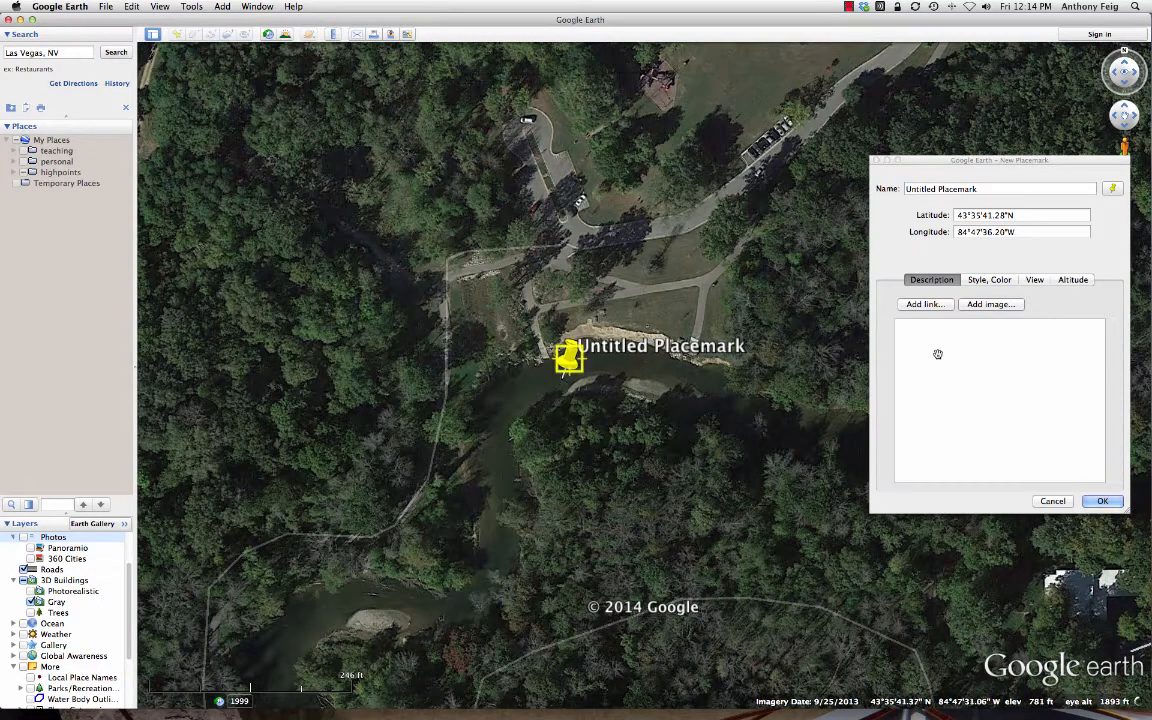
pyautogui.click(983, 190)
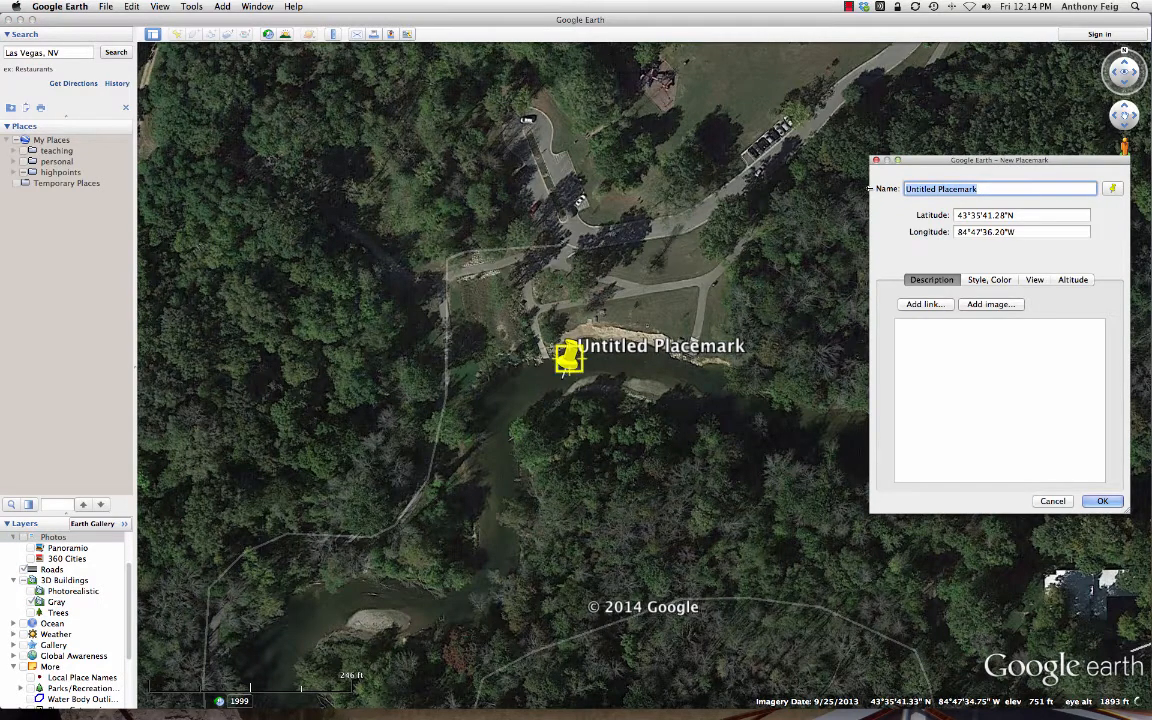
pyautogui.write('Tubing S')
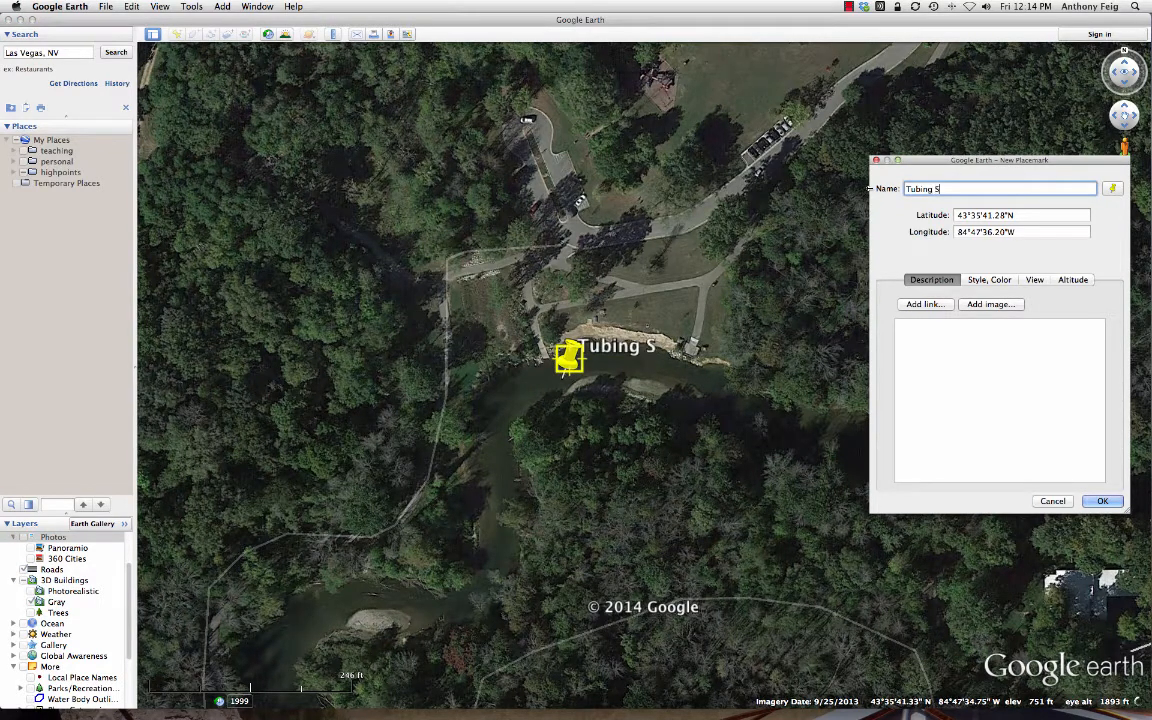
pyautogui.write('tart')
# Step: Review the Tubing Start placemark's style, view and altitude settings, and save the placemark
pyautogui.click(989, 280)
pyautogui.click(1038, 280)
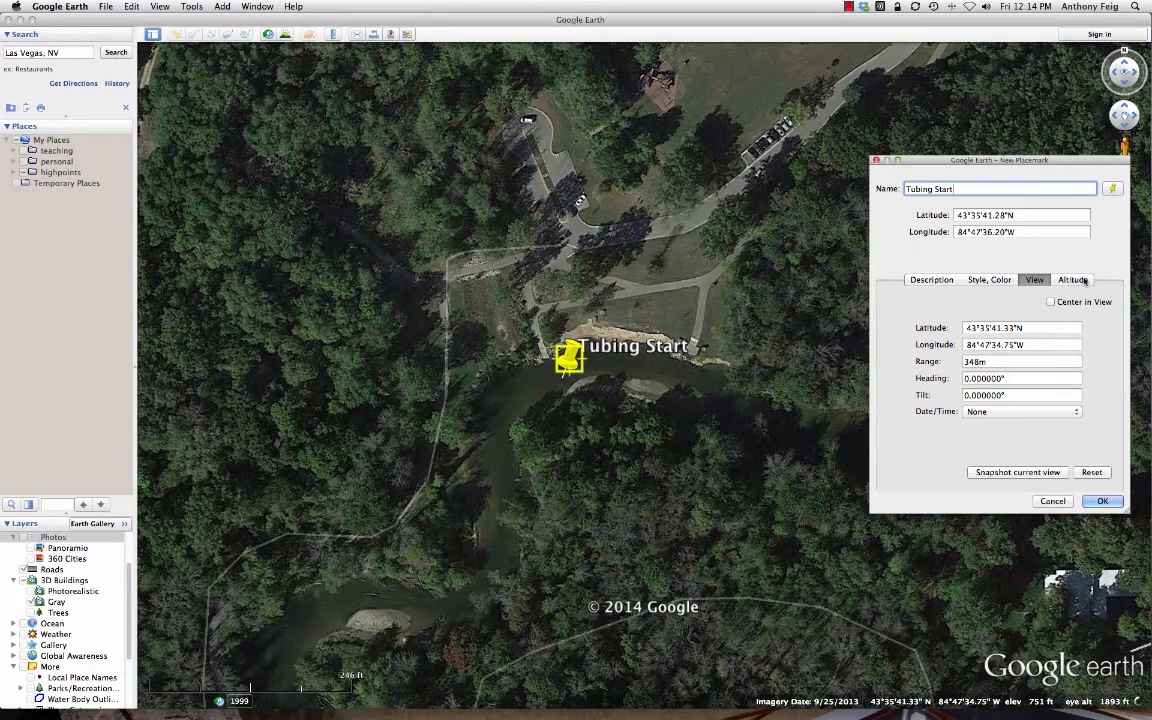
pyautogui.click(1070, 280)
pyautogui.click(923, 280)
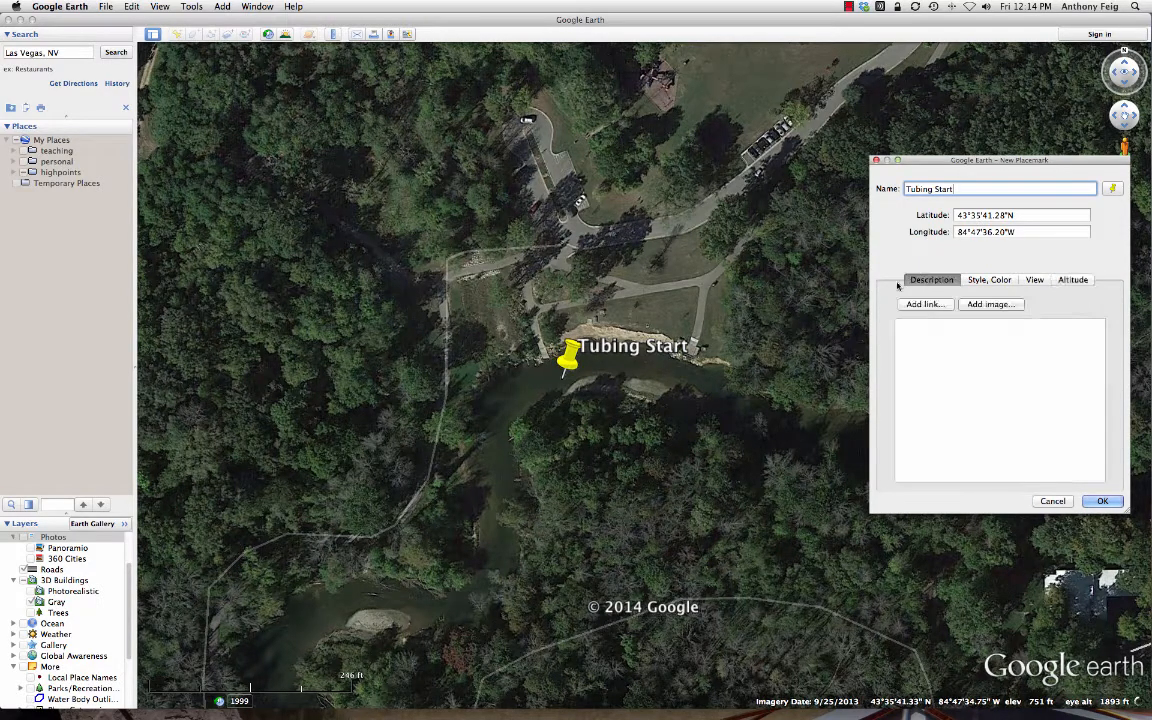
pyautogui.click(1103, 502)
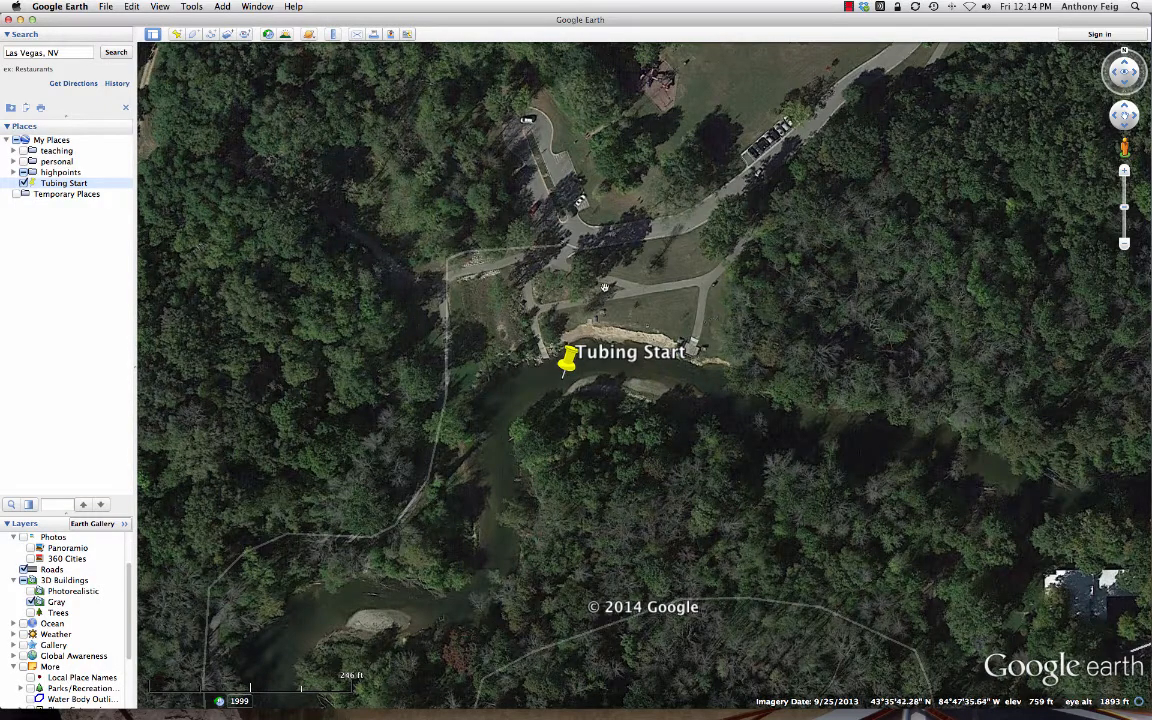
# Step: Follow the river from Tubing Start past W High St and W Broadway St to the rocky bank at the end of the Nelson Park road
pyautogui.scroll(-3, 613, 284)
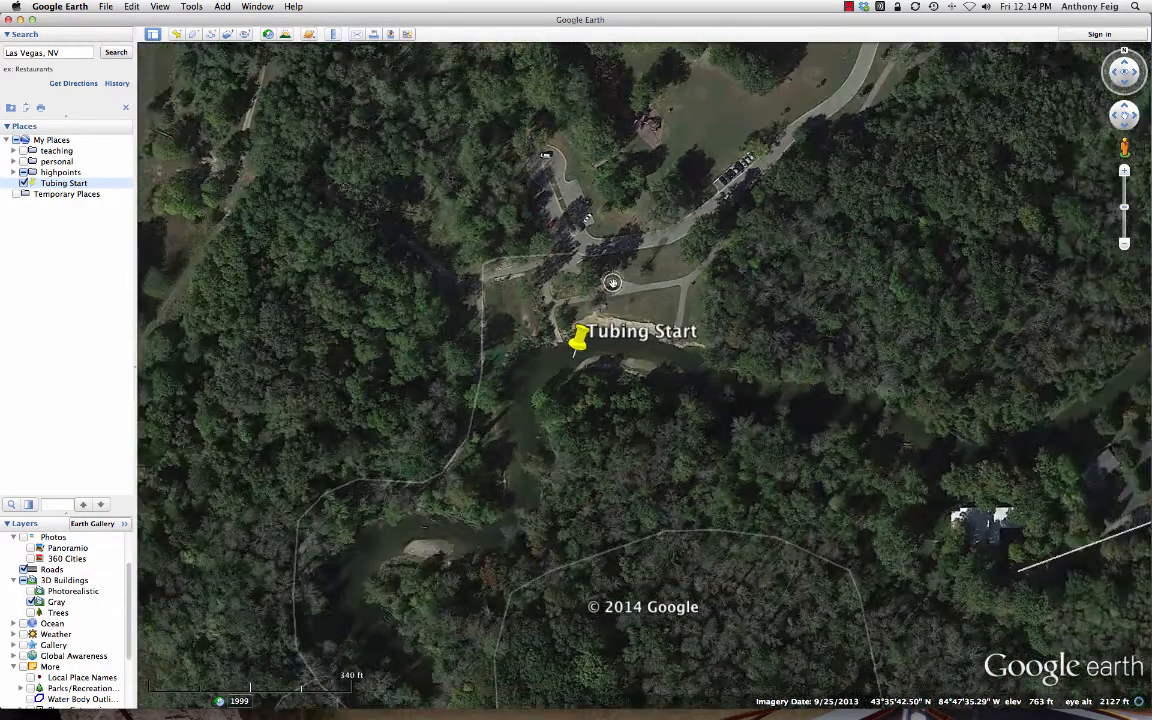
pyautogui.scroll(-2, 613, 284)
pyautogui.moveTo(613, 284); pyautogui.dragTo(232, 459)
pyautogui.moveTo(716, 228); pyautogui.dragTo(660, 369)
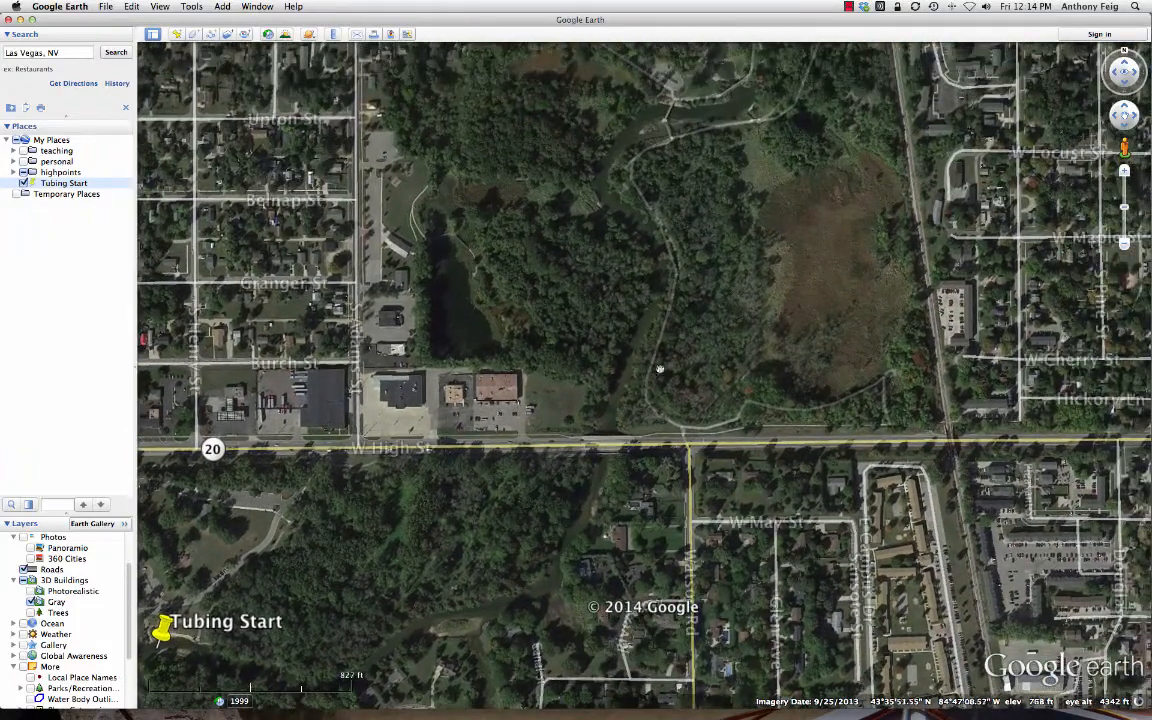
pyautogui.moveTo(598, 181); pyautogui.dragTo(565, 383)
pyautogui.moveTo(604, 341); pyautogui.dragTo(604, 434)
pyautogui.scroll(3, 685, 289)
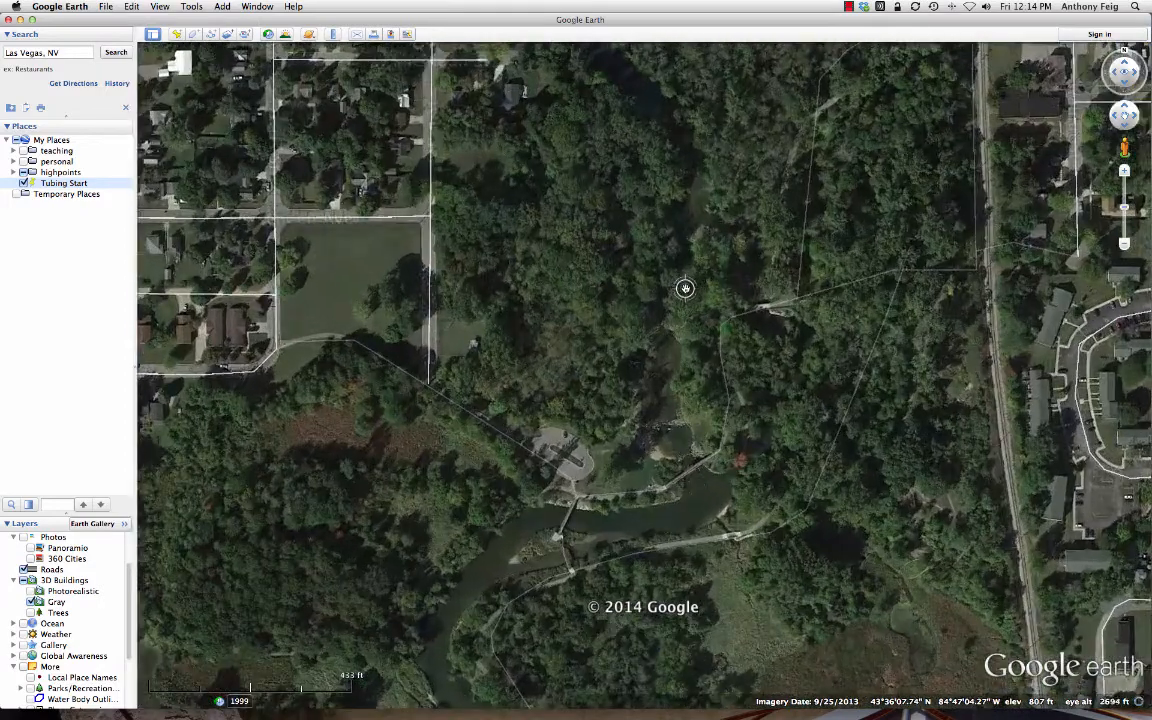
pyautogui.moveTo(684, 288); pyautogui.dragTo(686, 384)
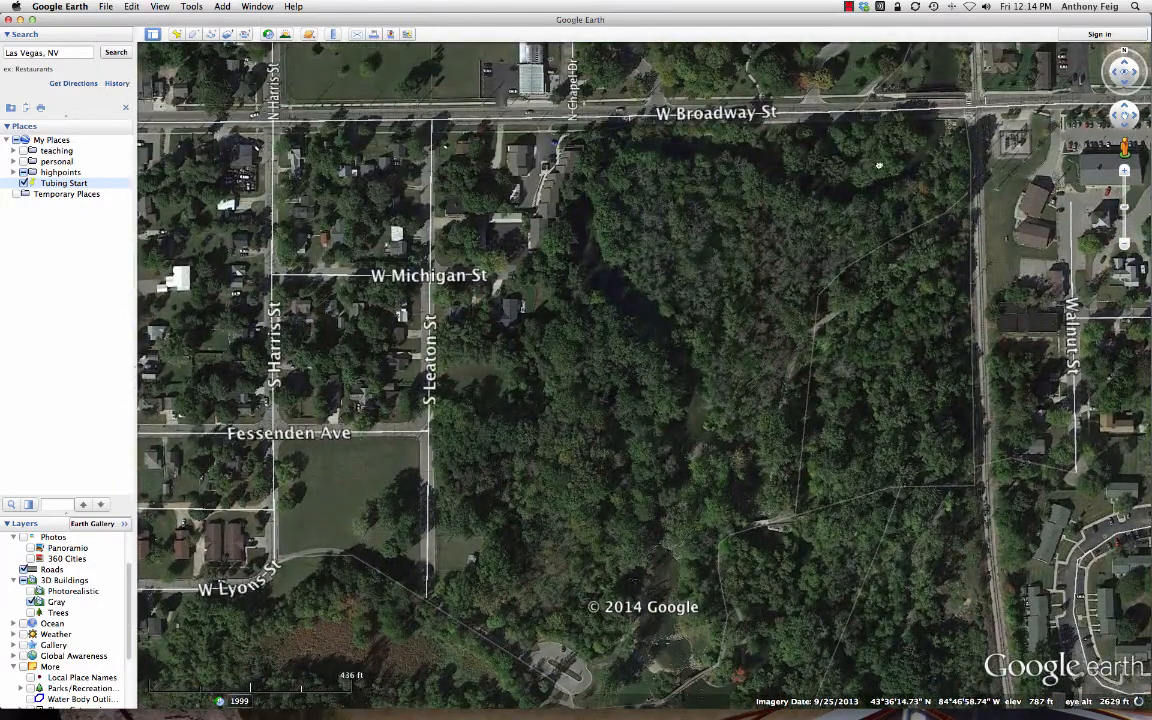
pyautogui.moveTo(805, 220); pyautogui.dragTo(714, 278)
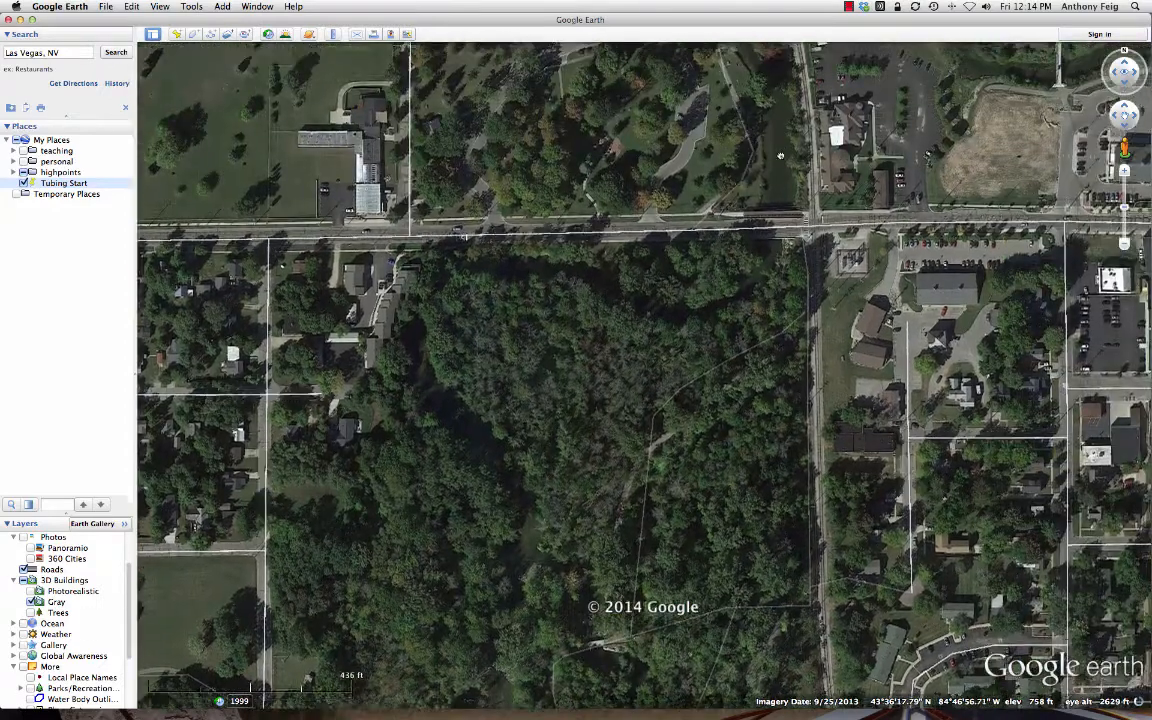
pyautogui.moveTo(776, 173); pyautogui.dragTo(753, 251)
pyautogui.scroll(3, 753, 251)
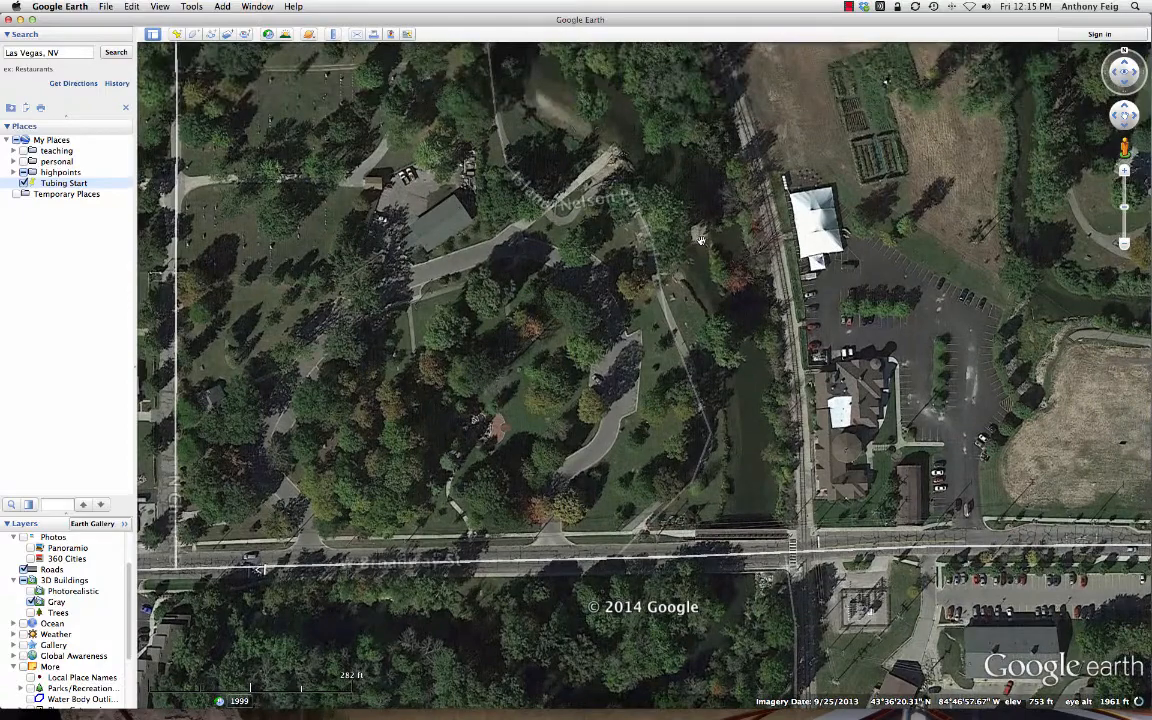
pyautogui.scroll(3, 712, 253)
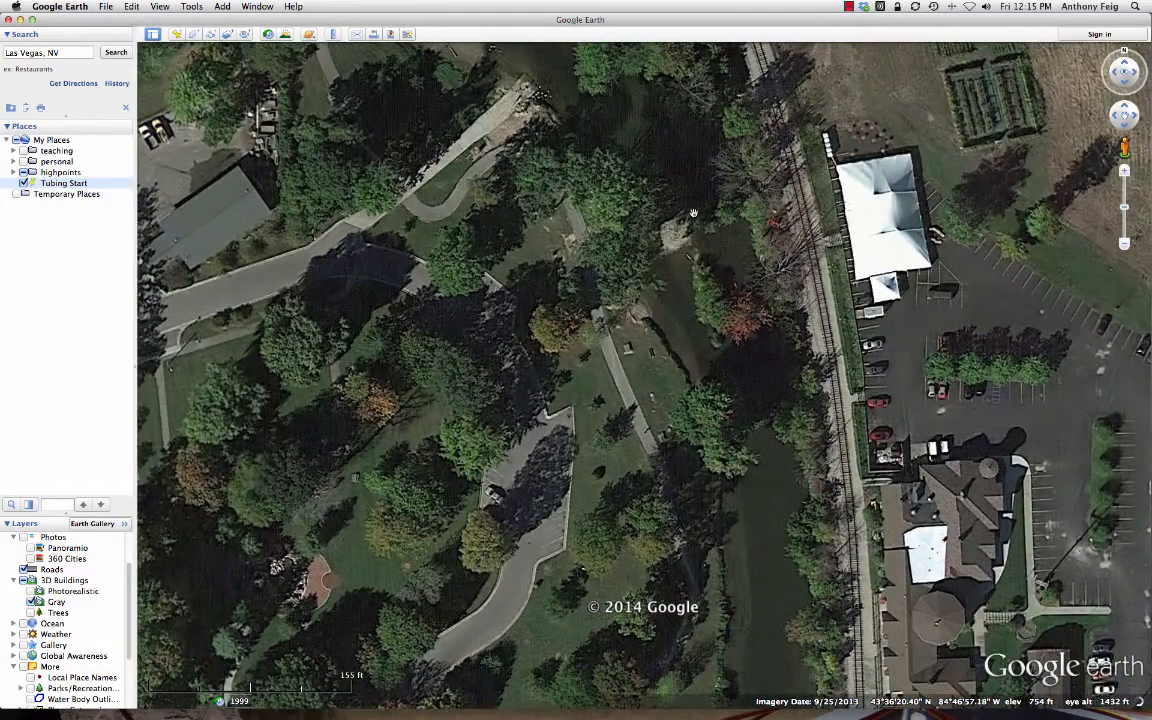
pyautogui.moveTo(693, 213); pyautogui.dragTo(720, 366)
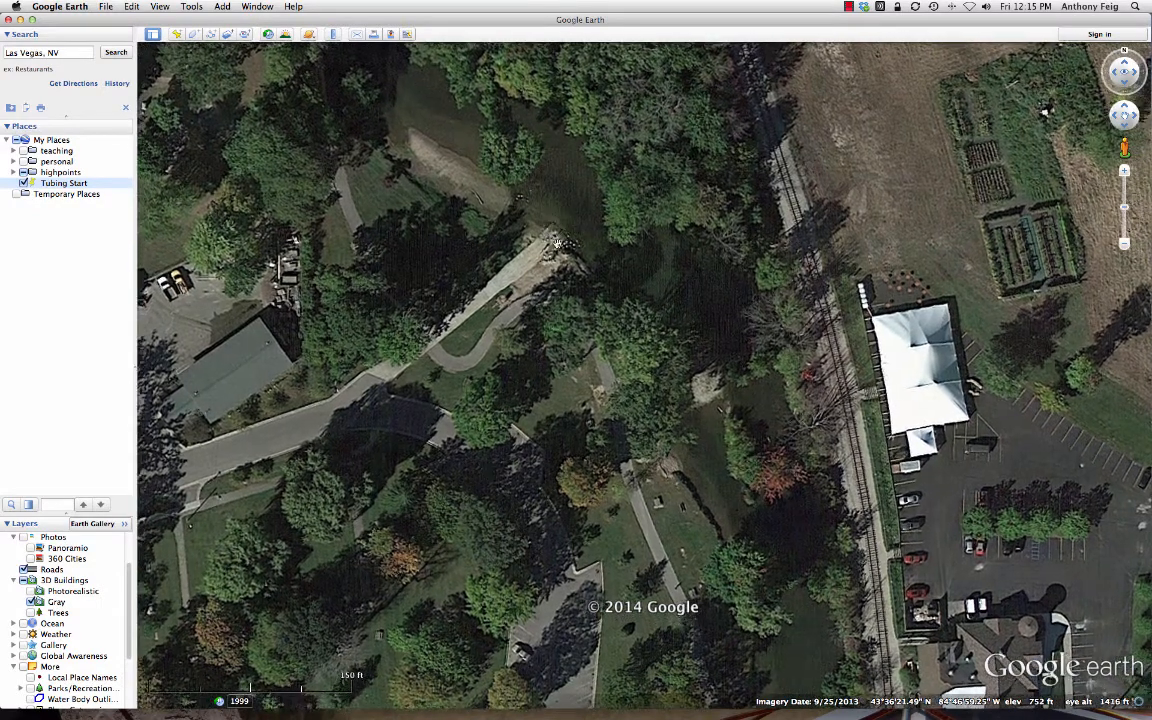
pyautogui.moveTo(541, 247); pyautogui.dragTo(631, 243)
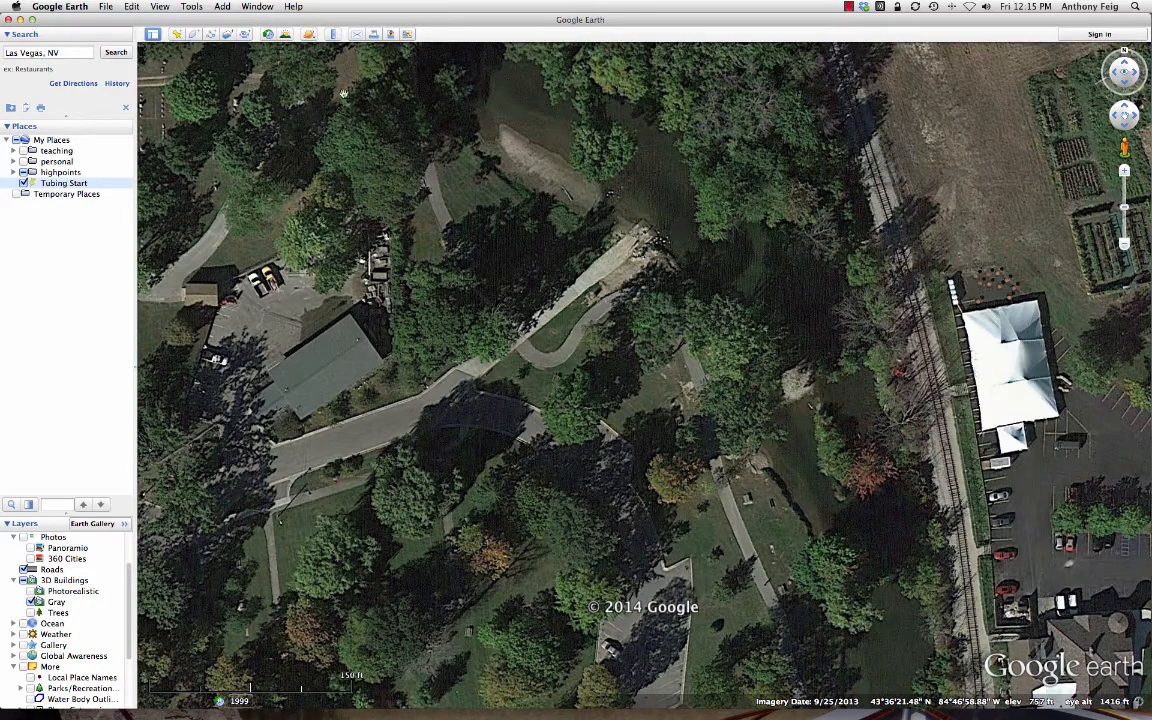
# Step: Add and save a placemark named Tubing End in the river just off the rocky bank at the end of the park road
pyautogui.click(177, 36)
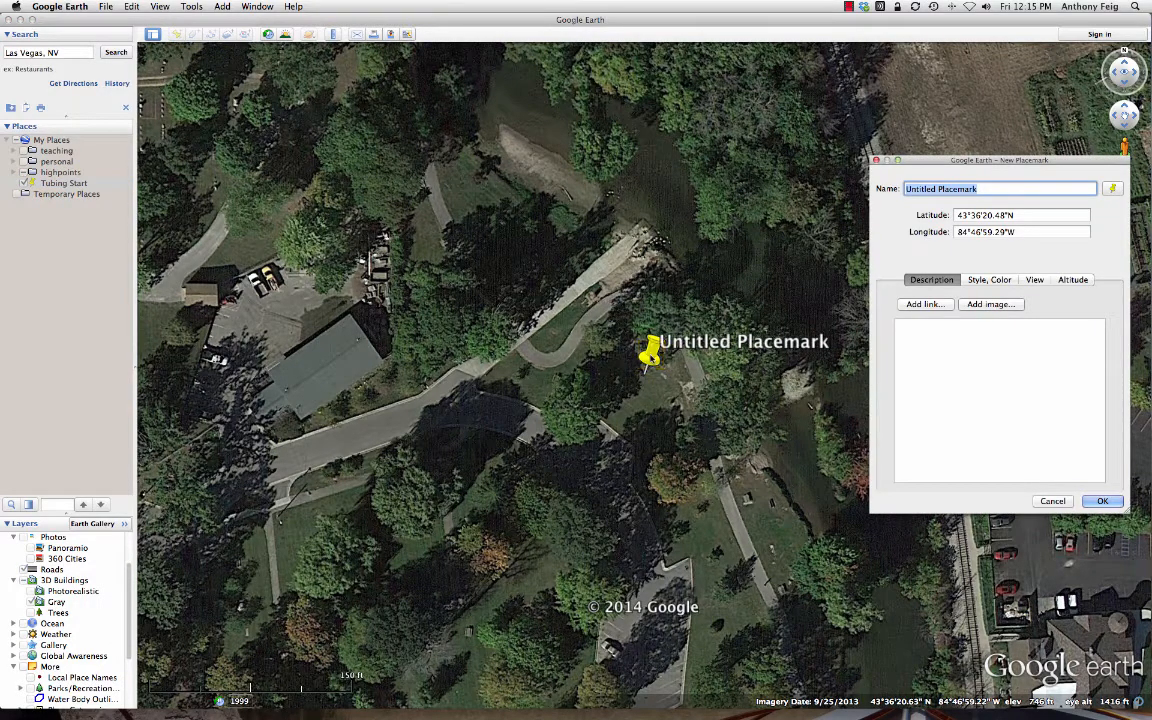
pyautogui.moveTo(647, 364); pyautogui.dragTo(656, 214)
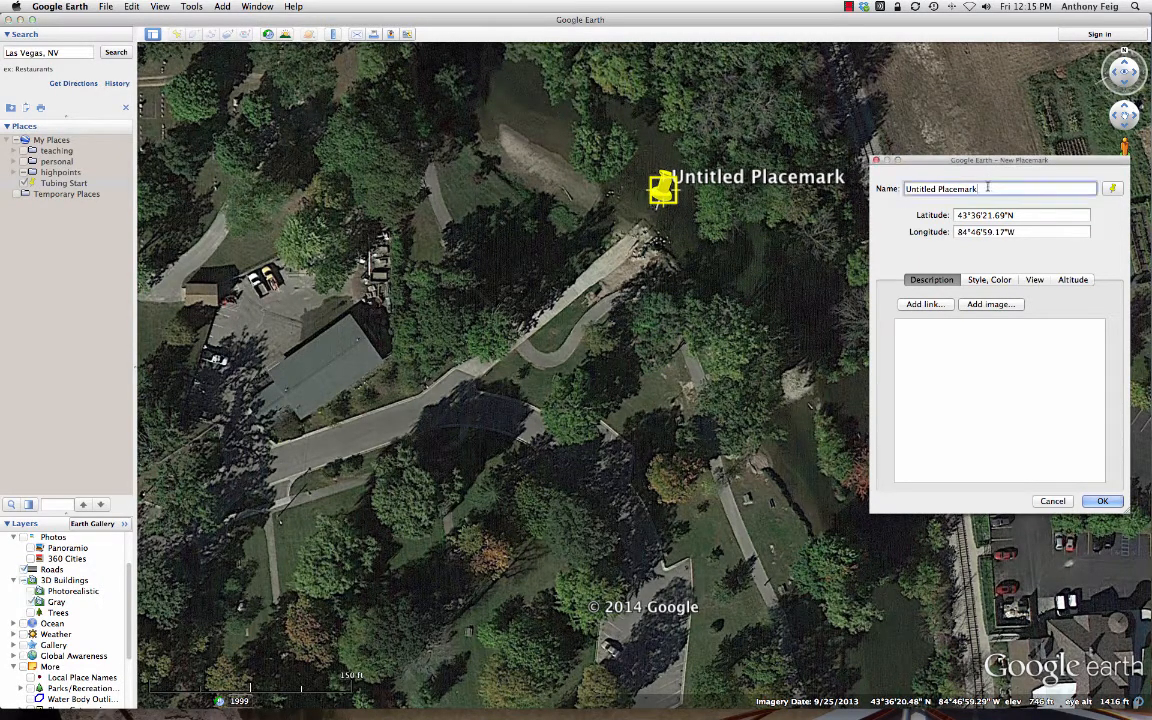
pyautogui.click(887, 190)
pyautogui.write('Tubbing')
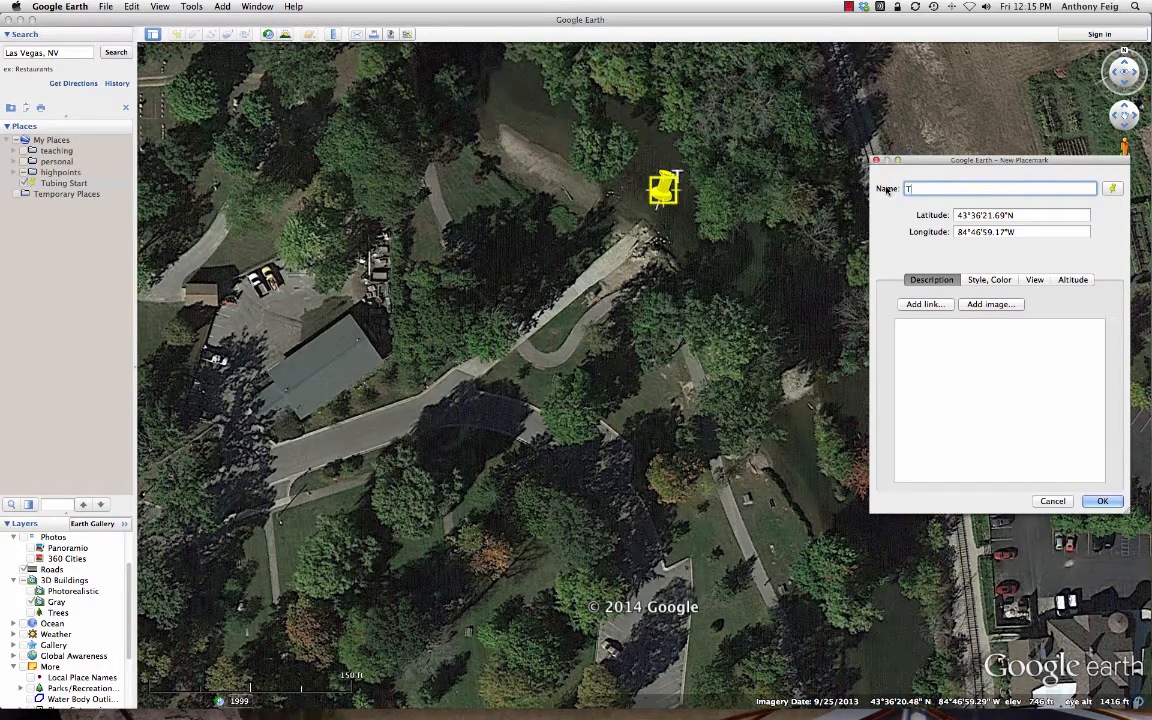
pyautogui.press('BackSpace')
pyautogui.press('BackSpace')
pyautogui.press('BackSpace')
pyautogui.press('BackSpace')
pyautogui.write('ing End')
pyautogui.press('Return')
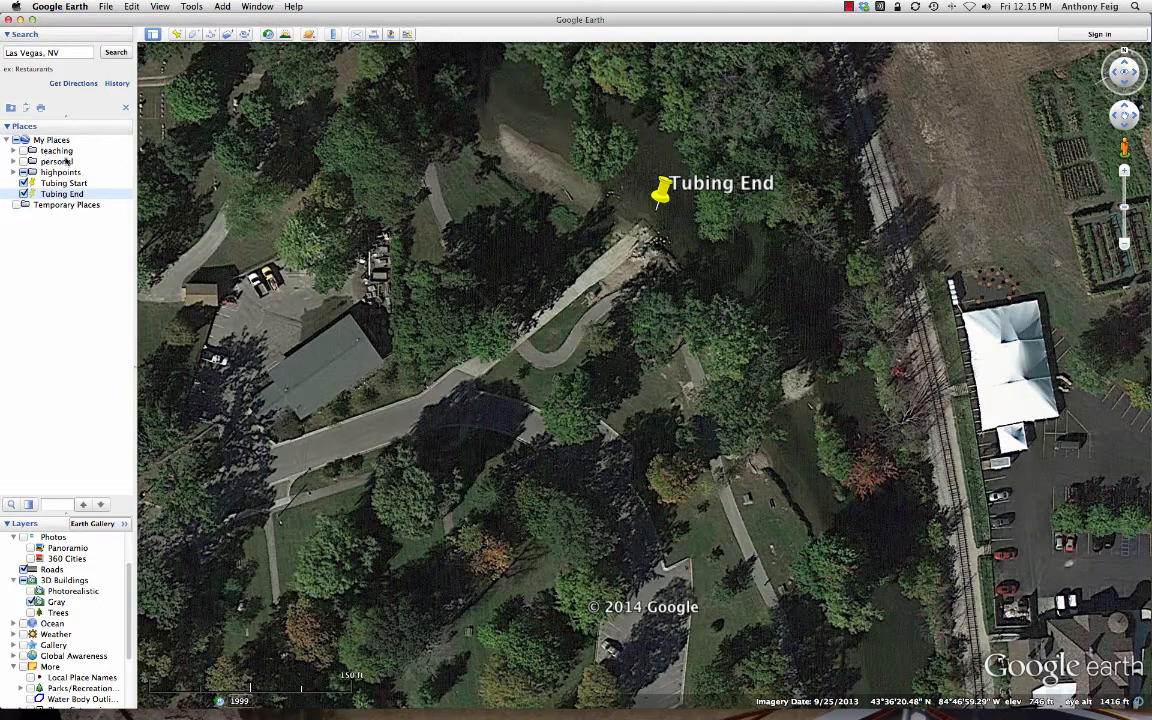
# Step: Hide and reshow the Tubing End placemark, and examine the river's whole course between Tubing Start and Tubing End
pyautogui.click(23, 194)
pyautogui.click(23, 194)
pyautogui.scroll(-3, 441, 251)
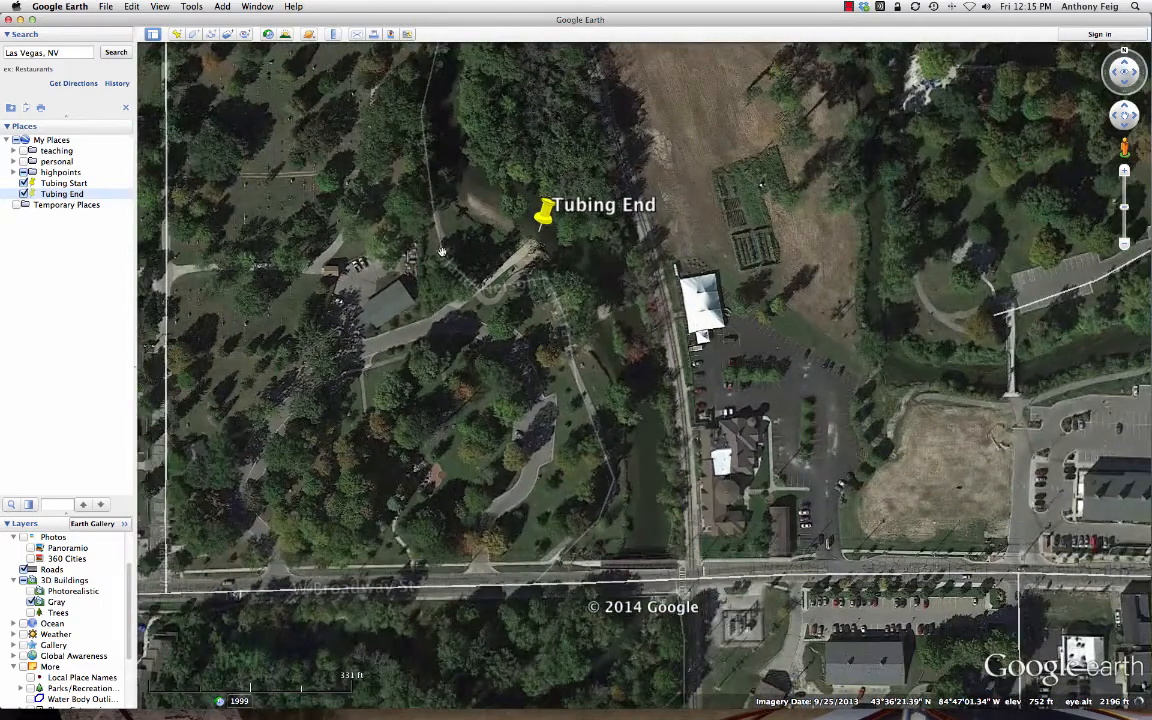
pyautogui.scroll(-3, 441, 251)
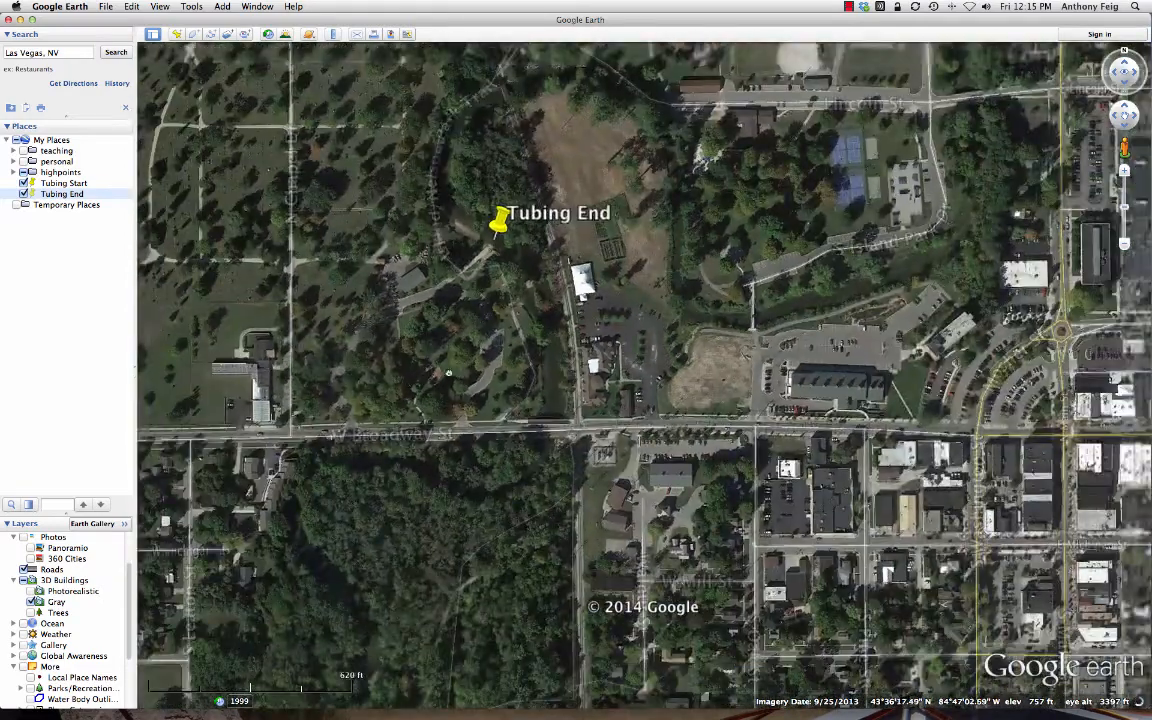
pyautogui.moveTo(406, 386); pyautogui.dragTo(663, 266)
pyautogui.scroll(-4, 663, 266)
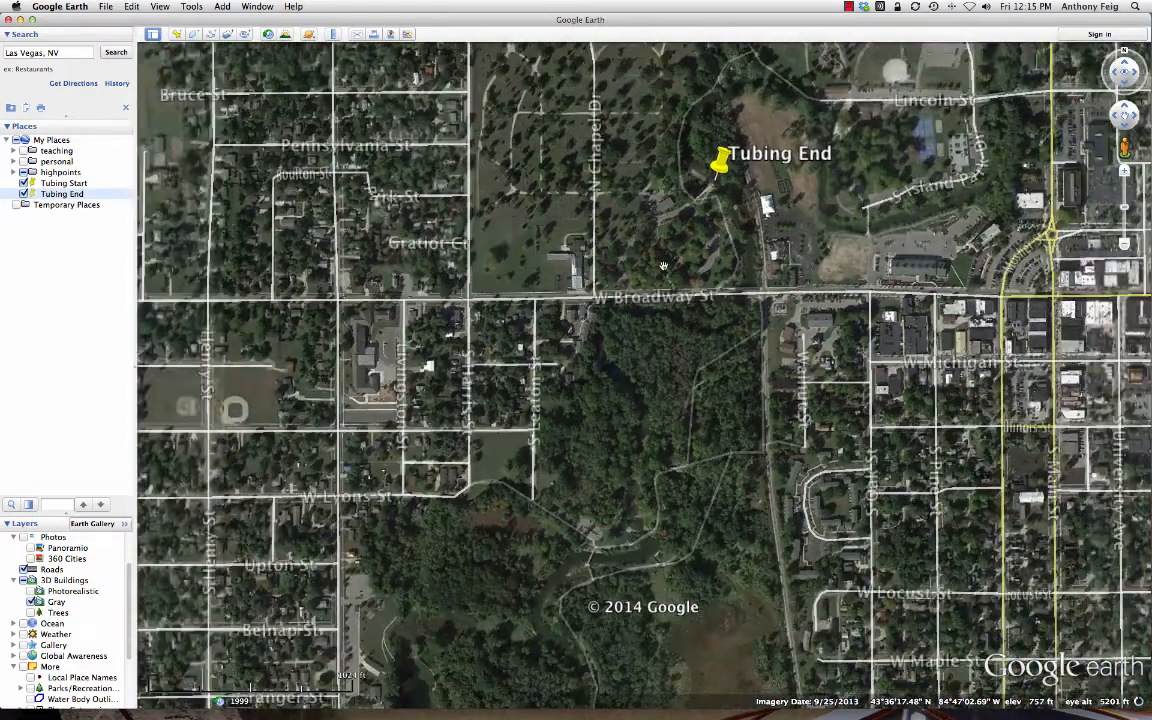
pyautogui.scroll(-3, 663, 266)
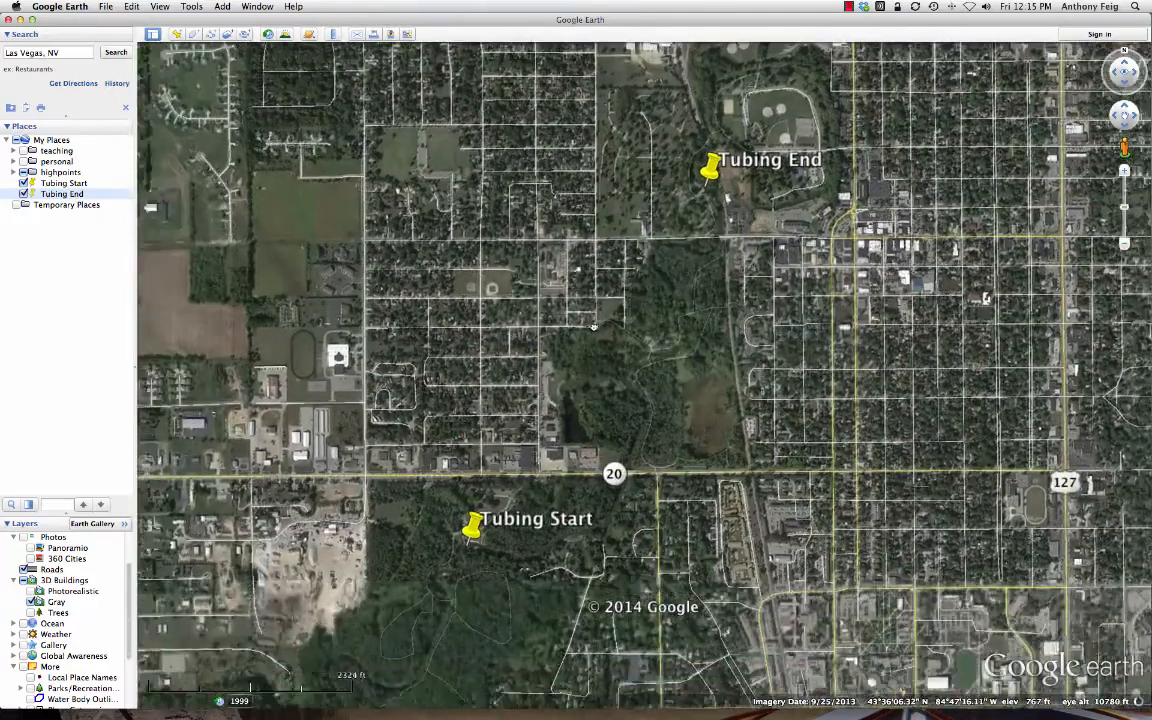
pyautogui.scroll(3, 593, 328)
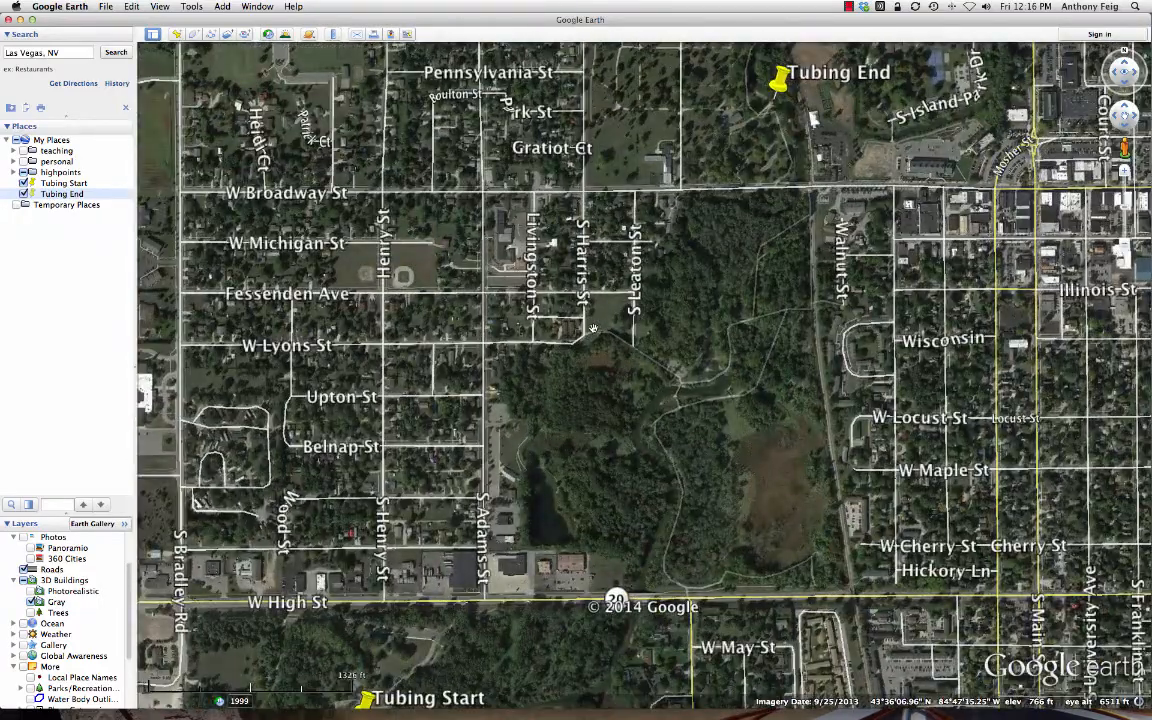
pyautogui.scroll(-2, 593, 328)
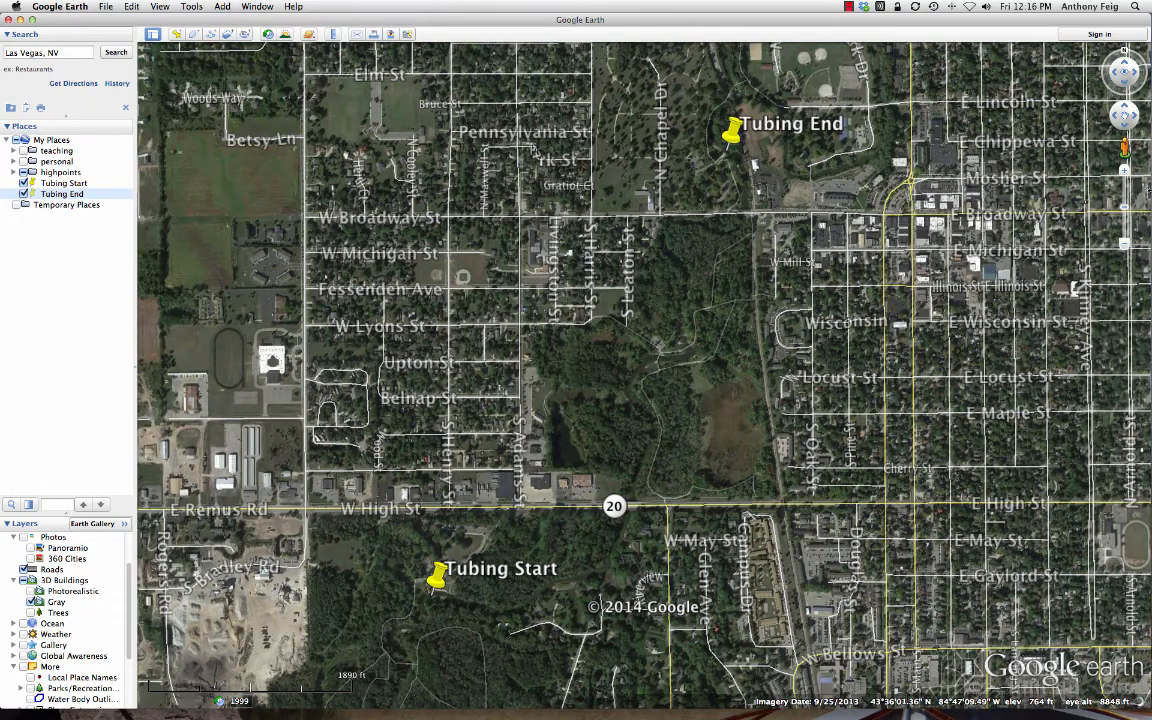
pyautogui.scroll(2, 643, 375)
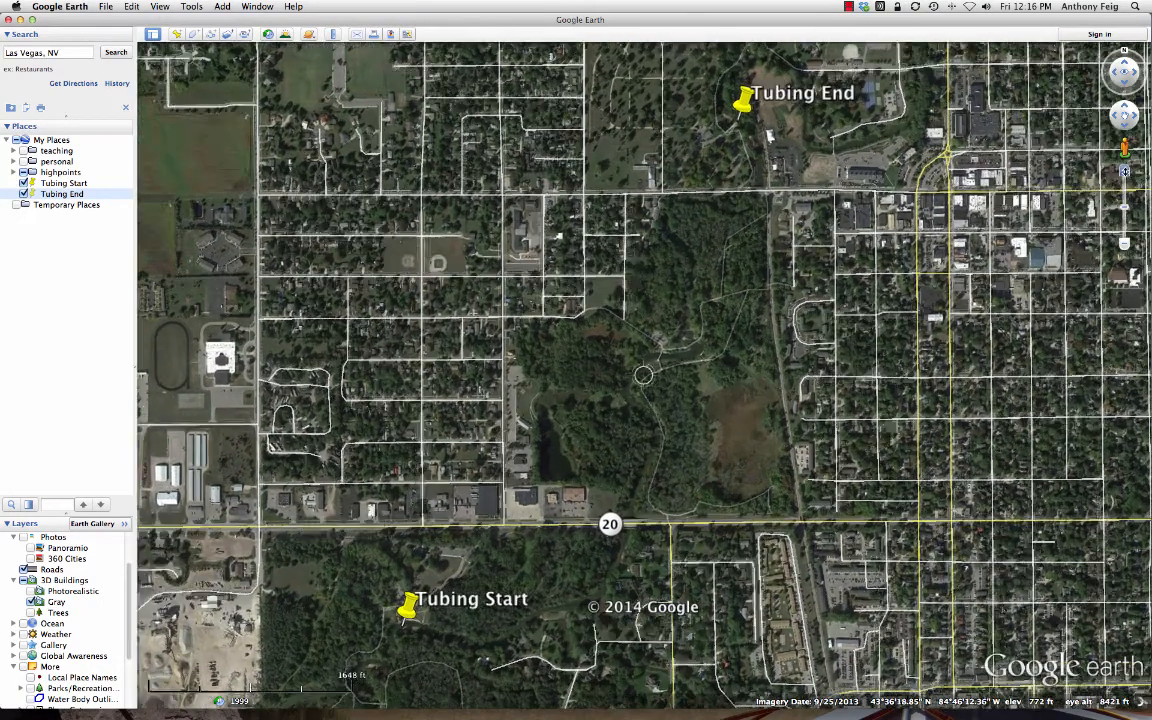
# Step: Measure the straight-line distance in miles from Tubing Start to Tubing End with the Ruler
pyautogui.scroll(1, 625, 370)
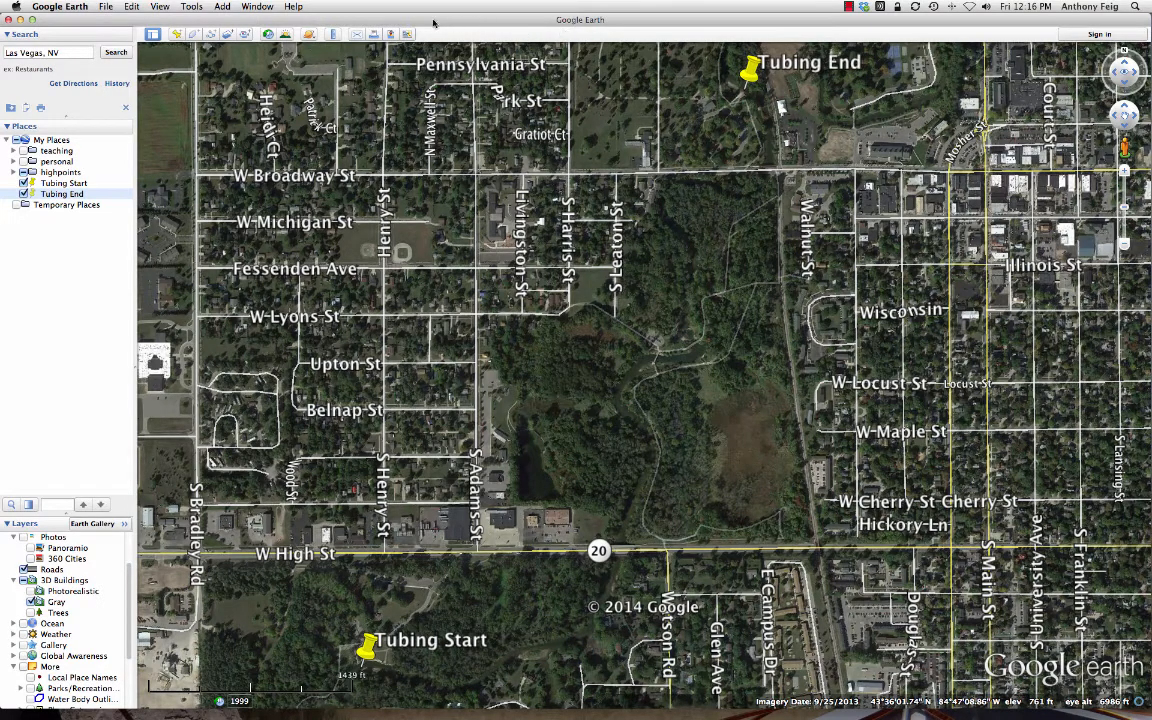
pyautogui.click(334, 35)
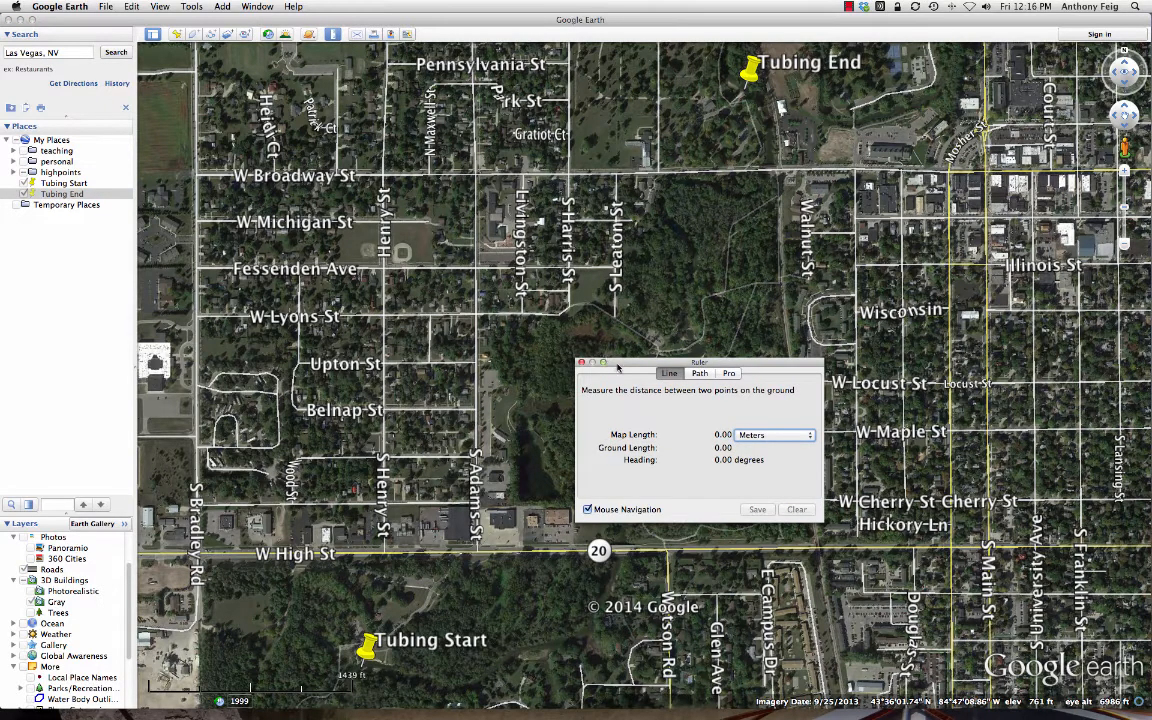
pyautogui.moveTo(618, 368); pyautogui.dragTo(884, 289)
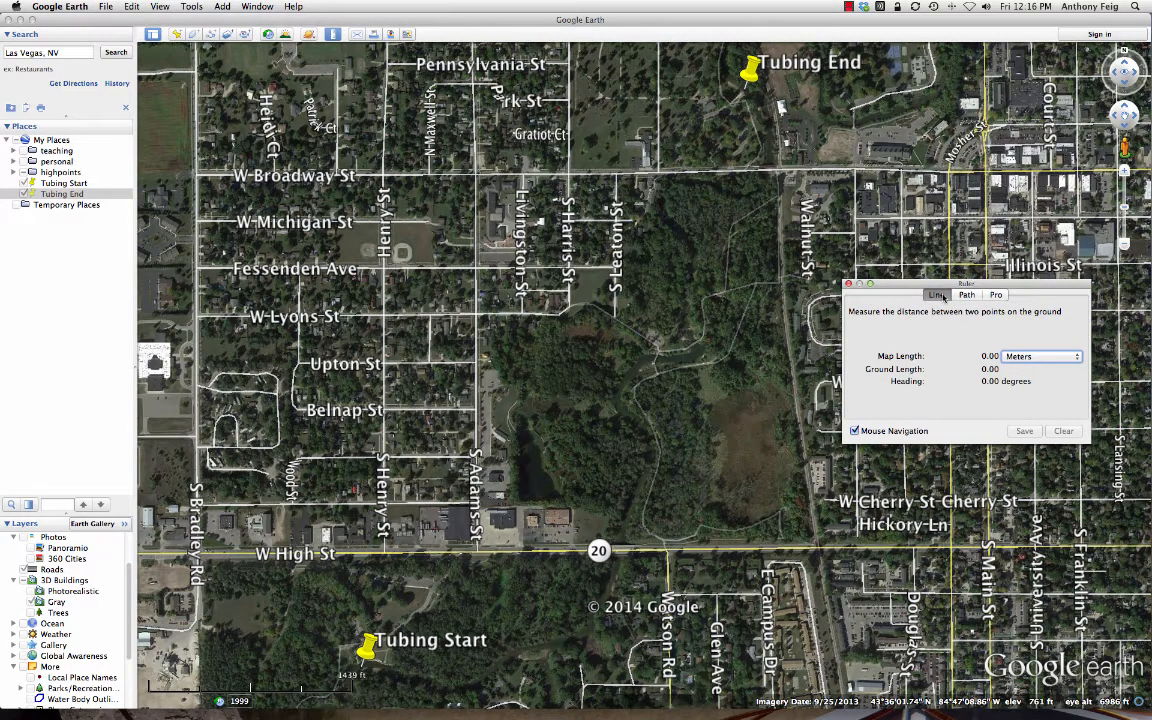
pyautogui.click(1076, 357)
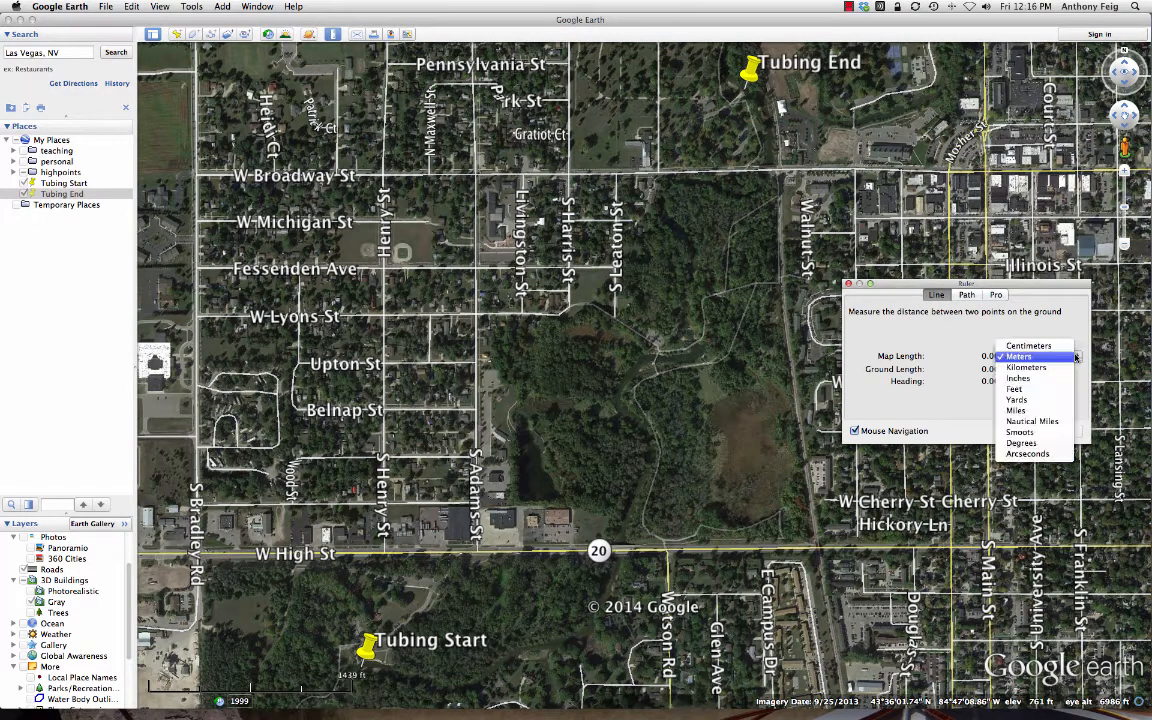
pyautogui.click(1053, 411)
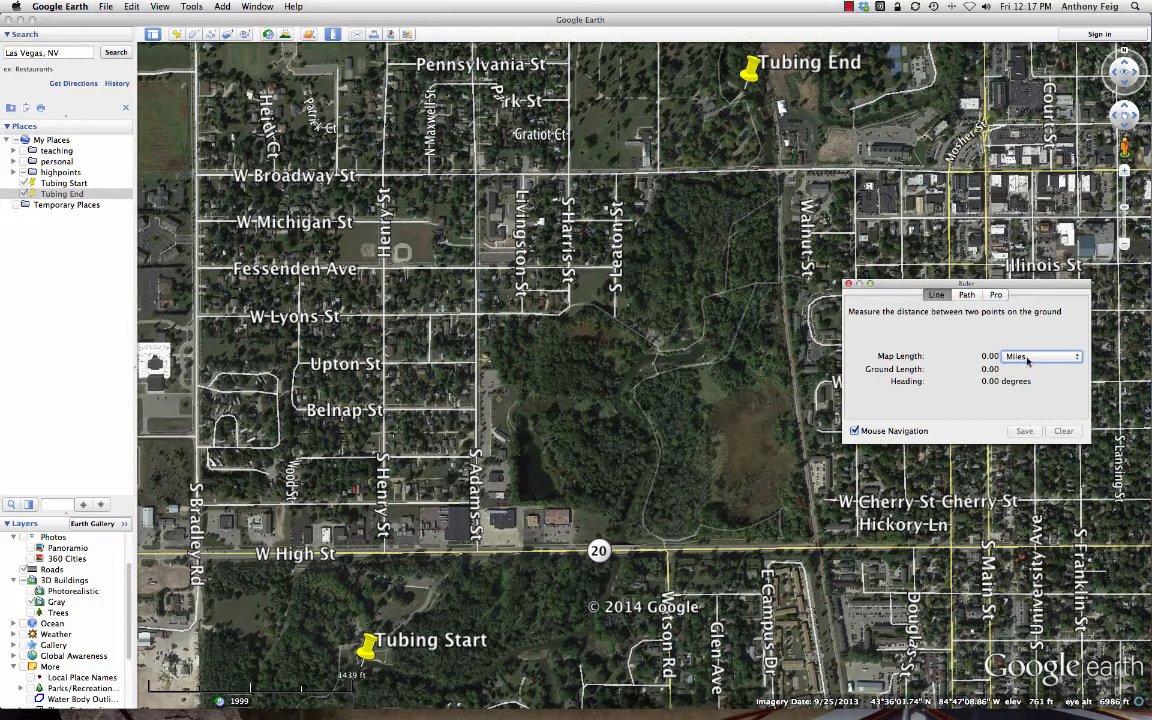
pyautogui.click(855, 430)
pyautogui.click(855, 430)
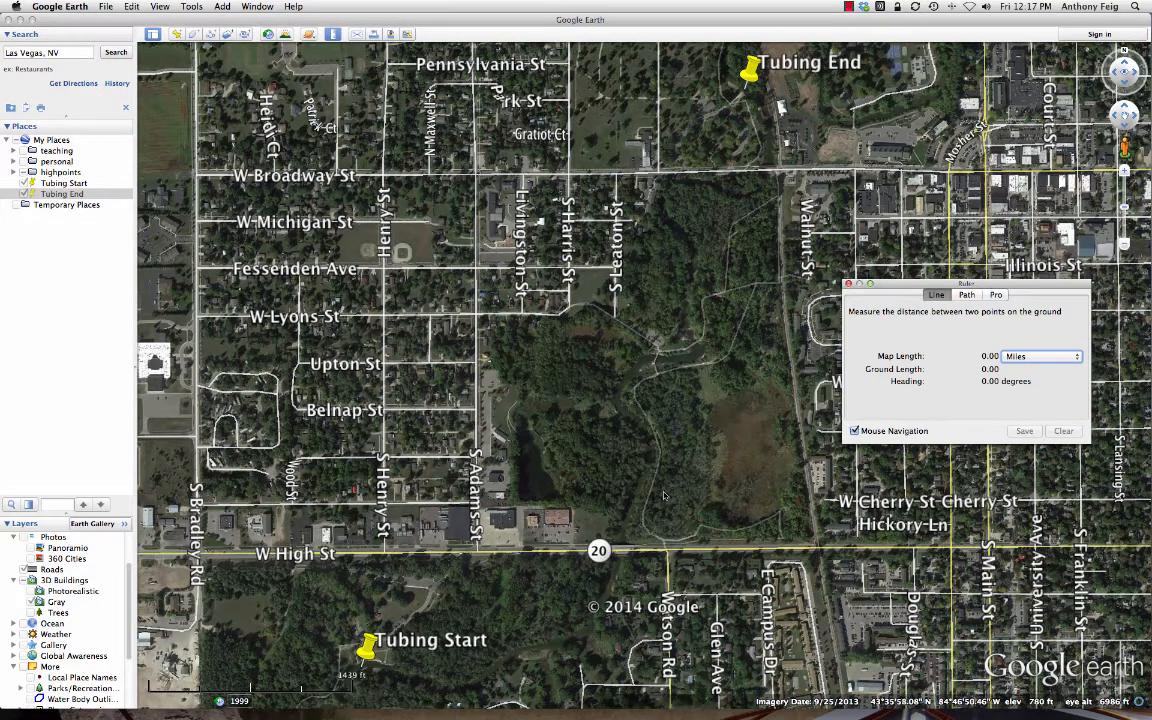
pyautogui.click(368, 663)
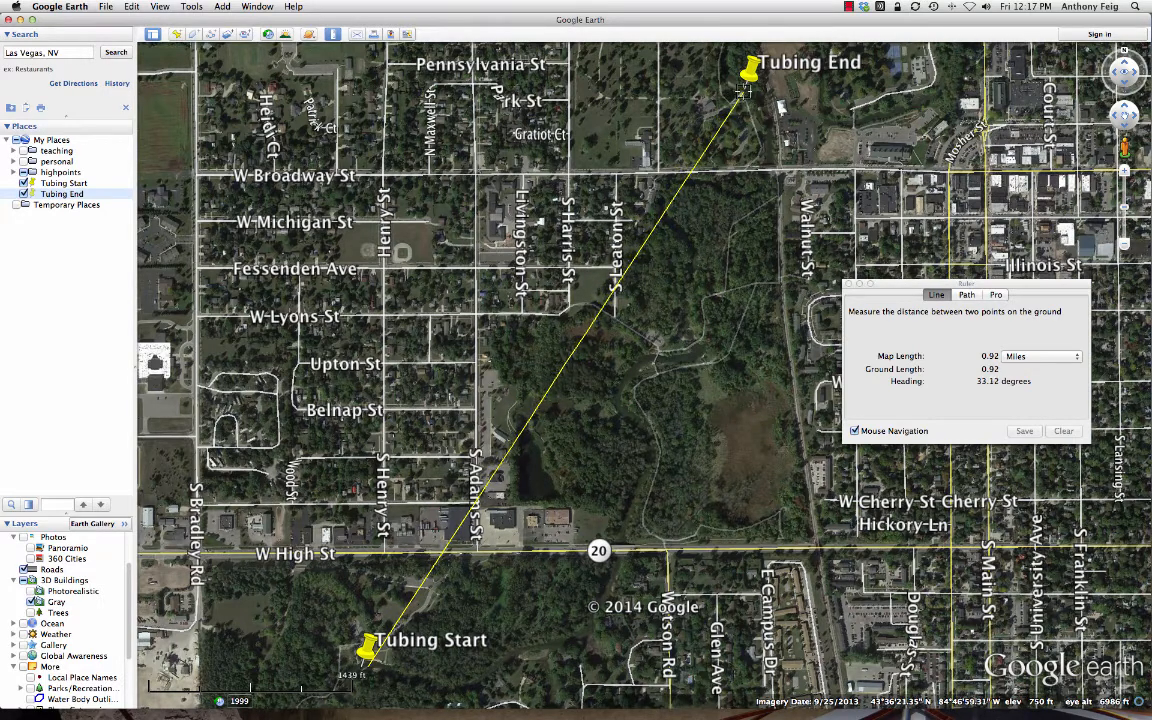
pyautogui.click(746, 92)
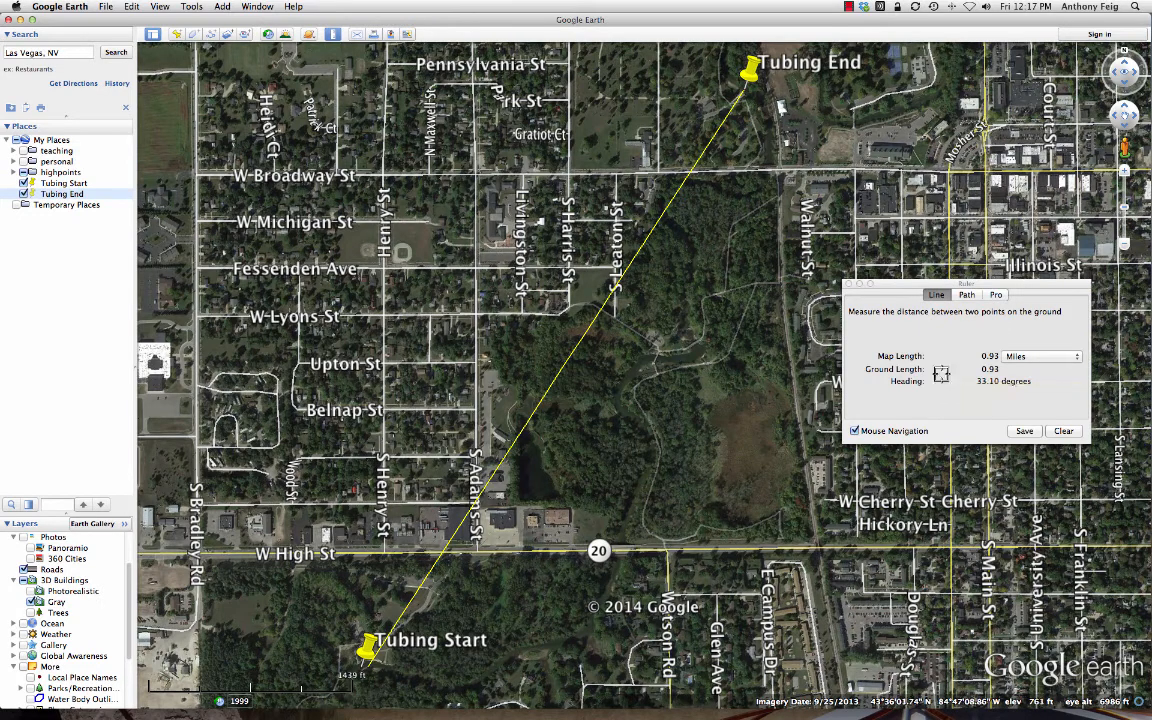
# Step: Read the measured line's length in feet, meters and kilometers, and clear the line
pyautogui.click(1045, 356)
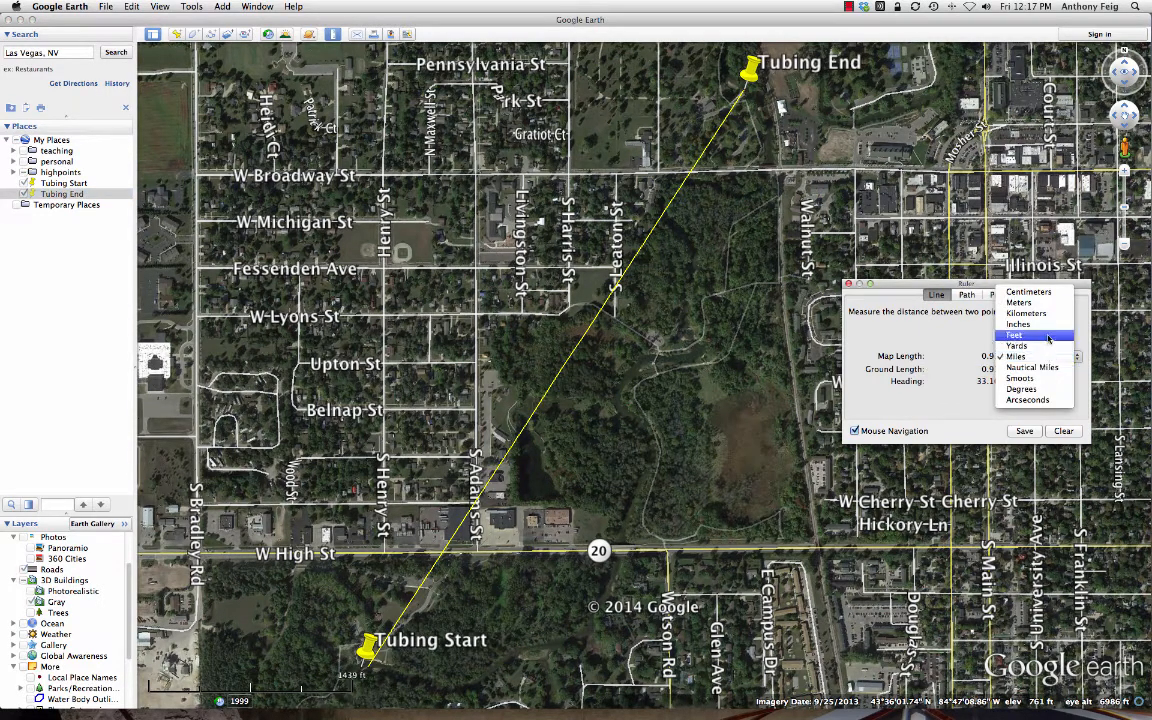
pyautogui.click(1047, 336)
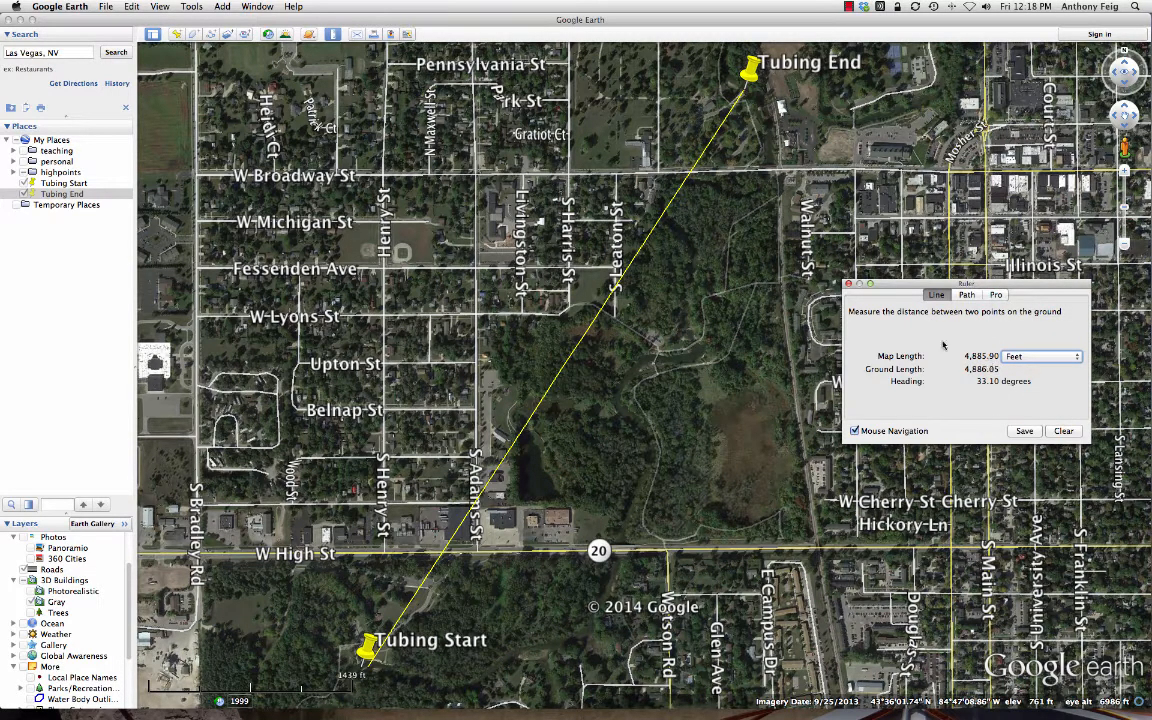
pyautogui.click(1043, 356)
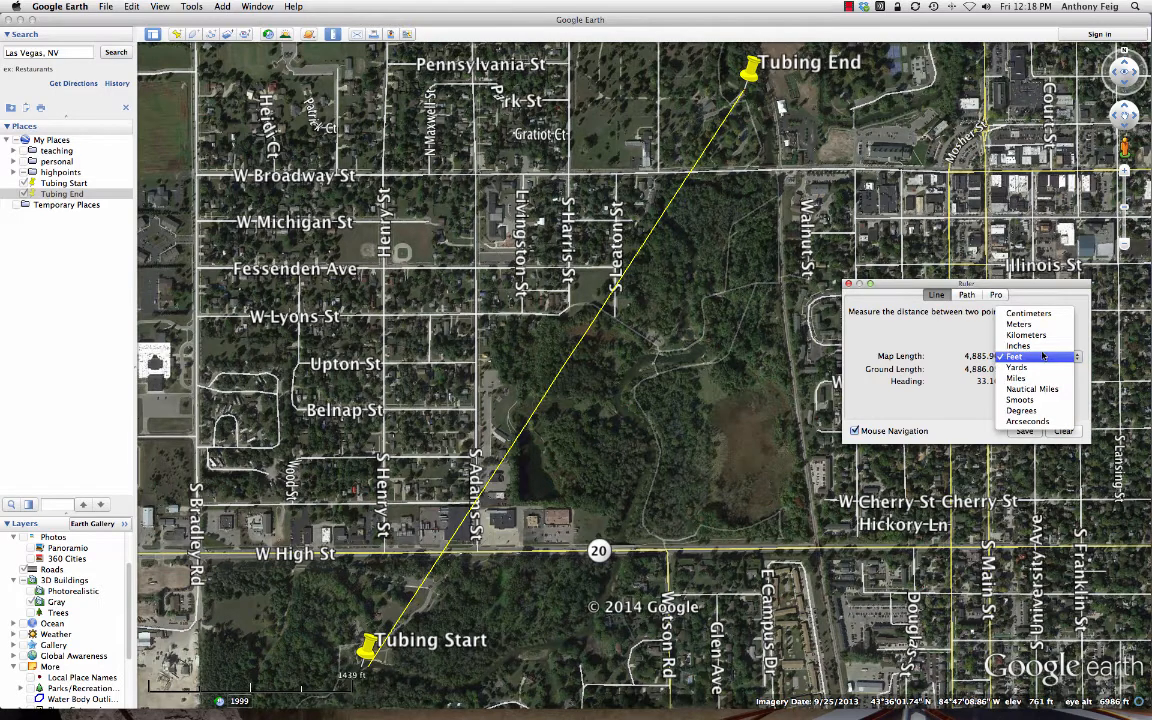
pyautogui.click(1040, 324)
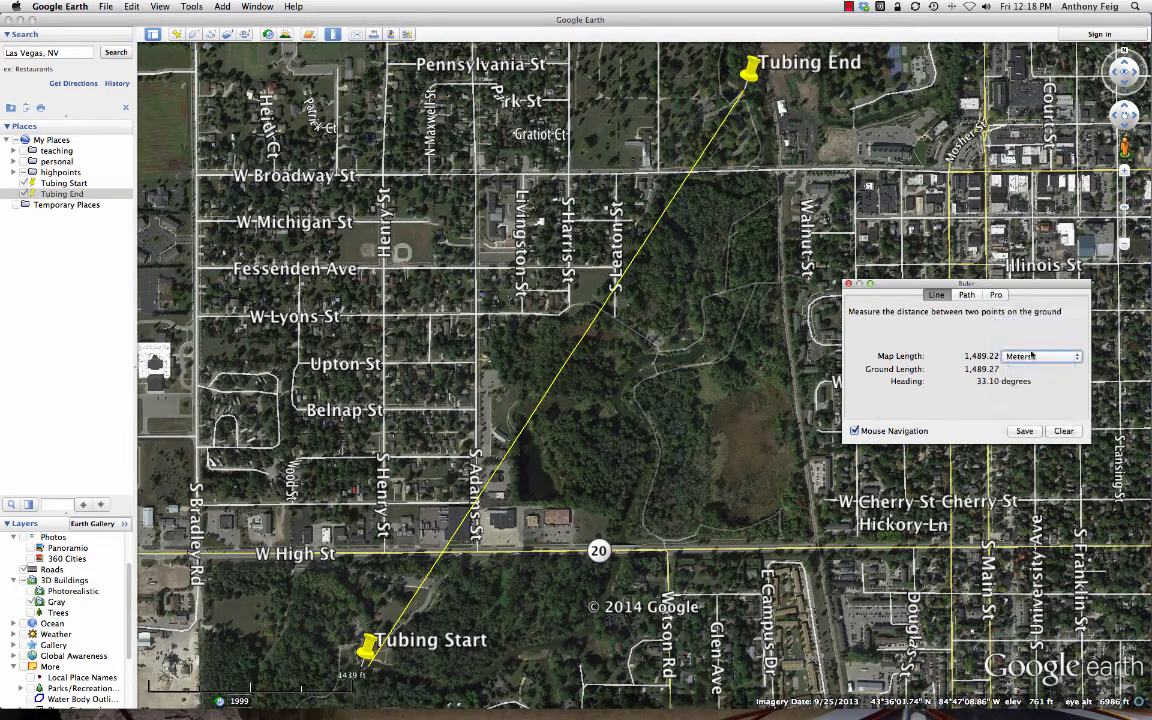
pyautogui.click(1038, 362)
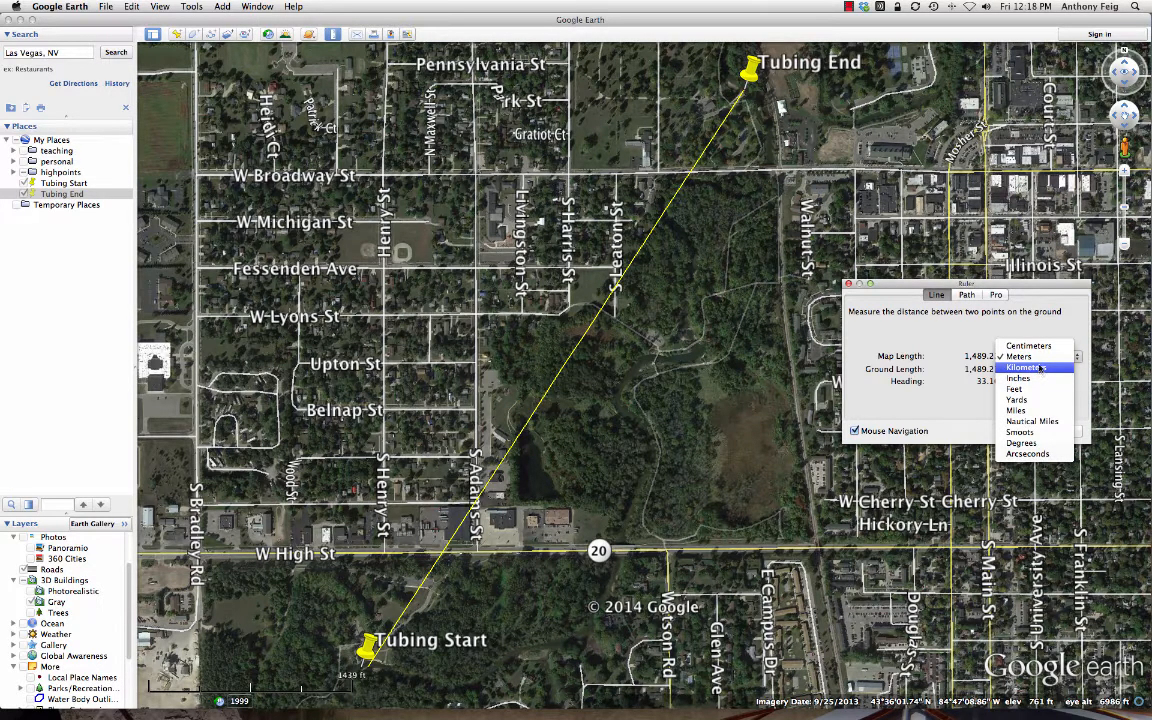
pyautogui.click(1041, 369)
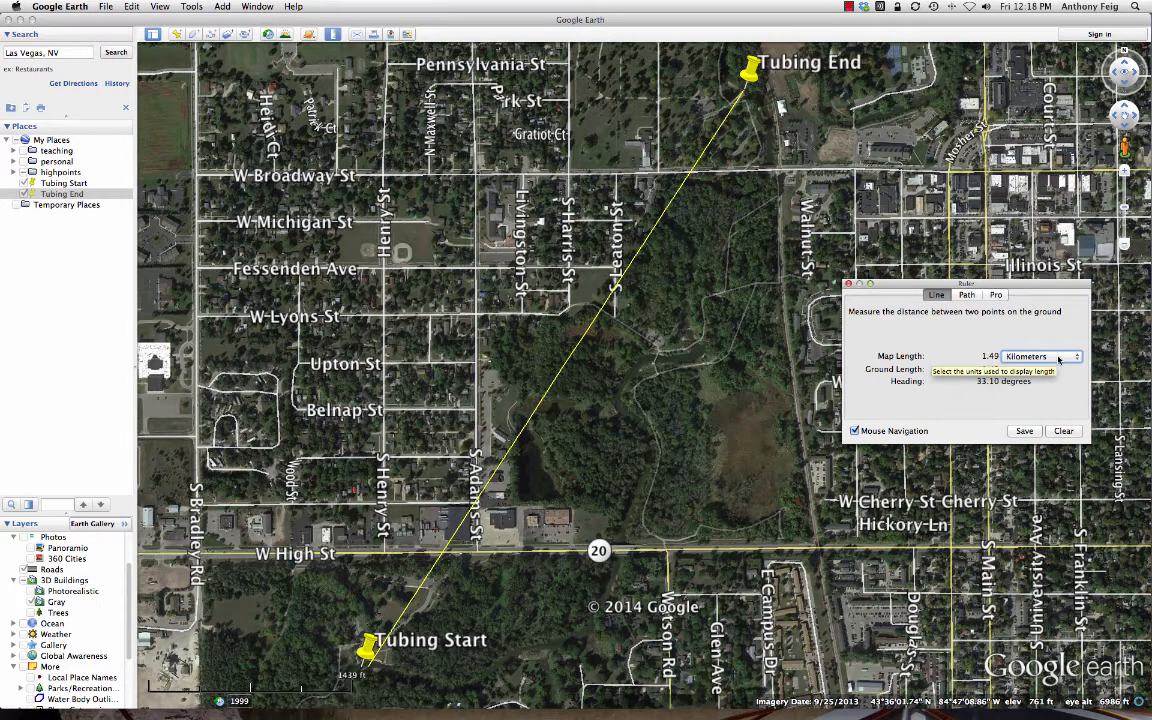
pyautogui.moveTo(902, 286); pyautogui.dragTo(905, 173)
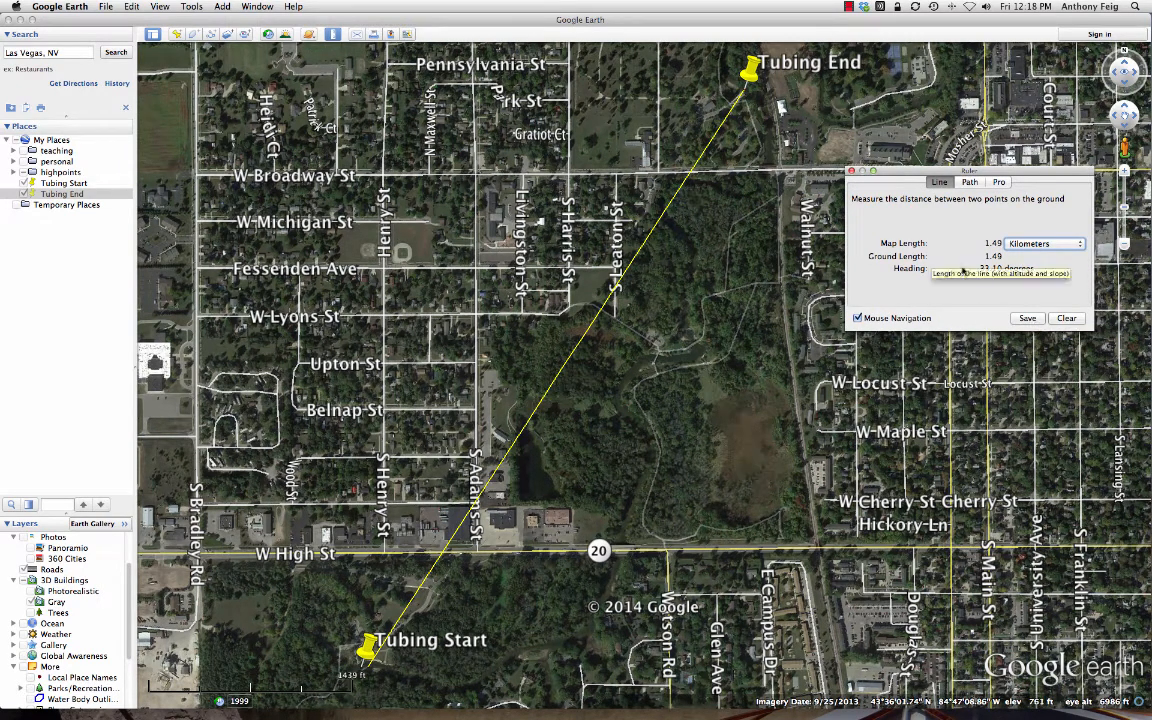
pyautogui.click(1067, 319)
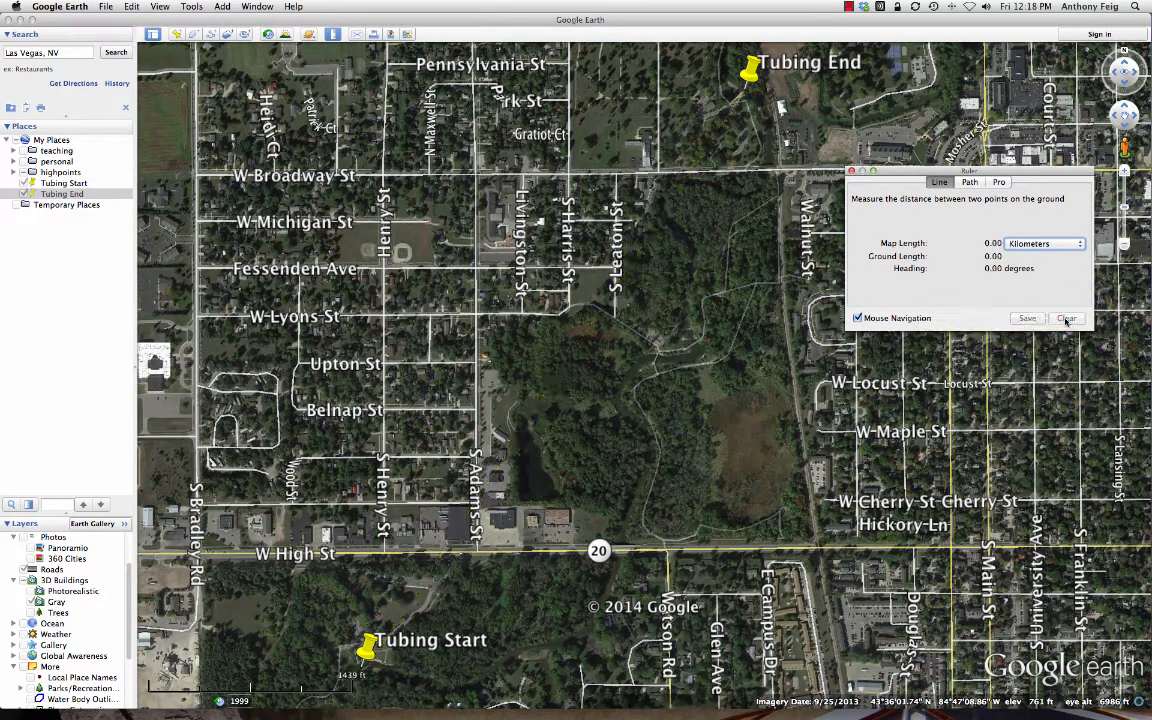